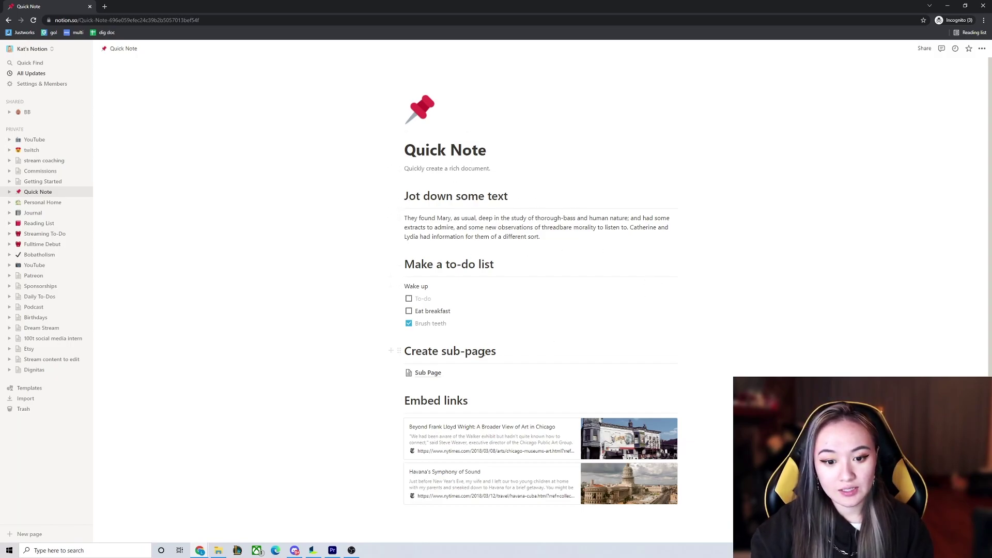
scroll(433, 368, down, 2)
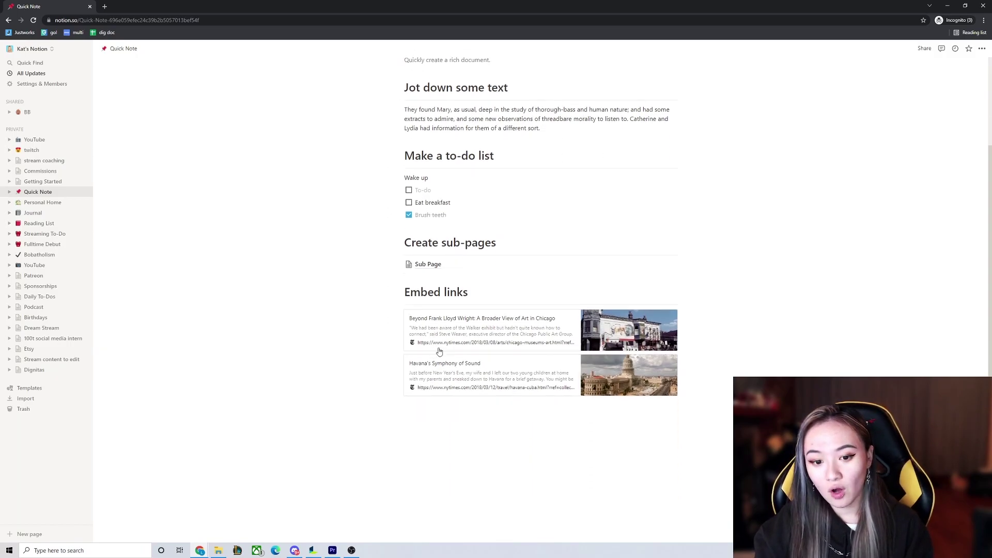
click(434, 264)
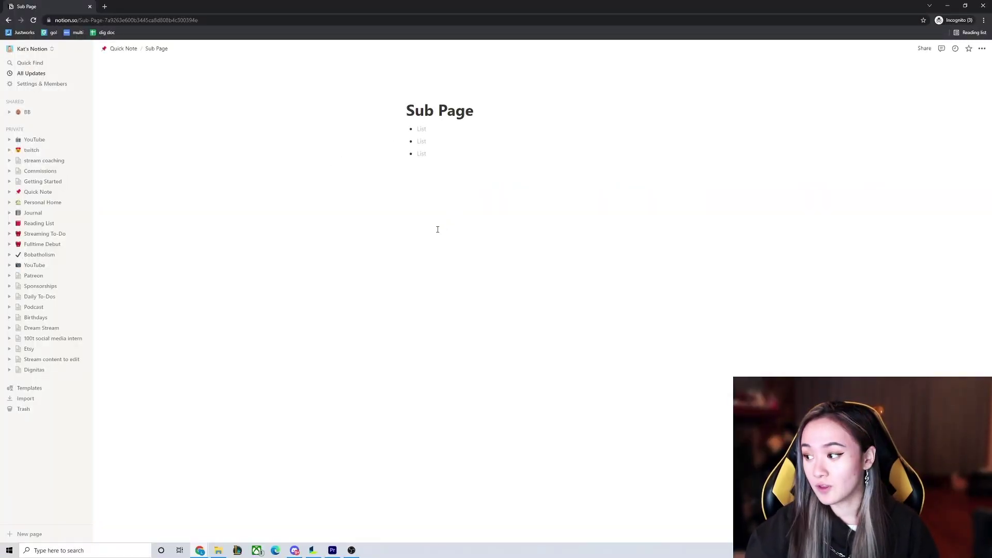
click(124, 48)
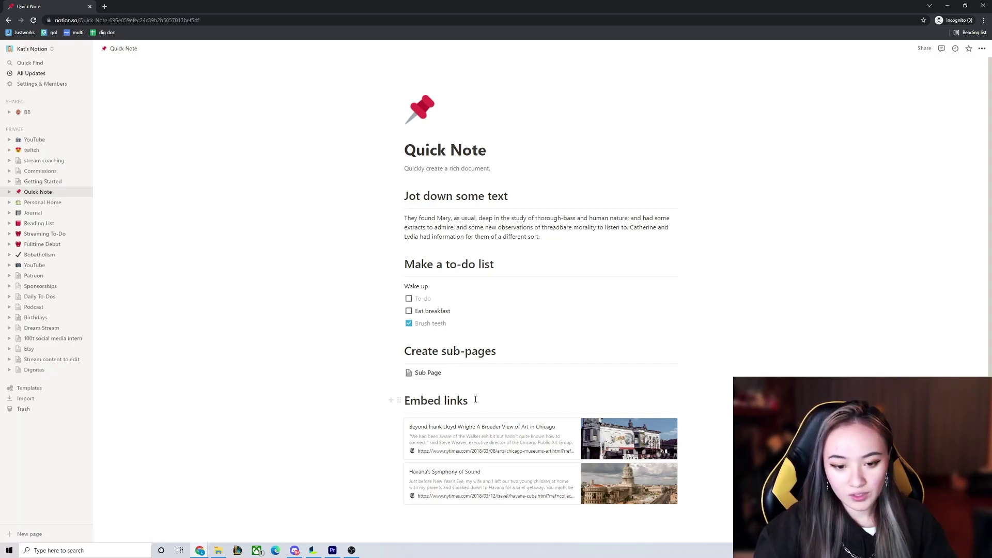
scroll(476, 400, down, 2)
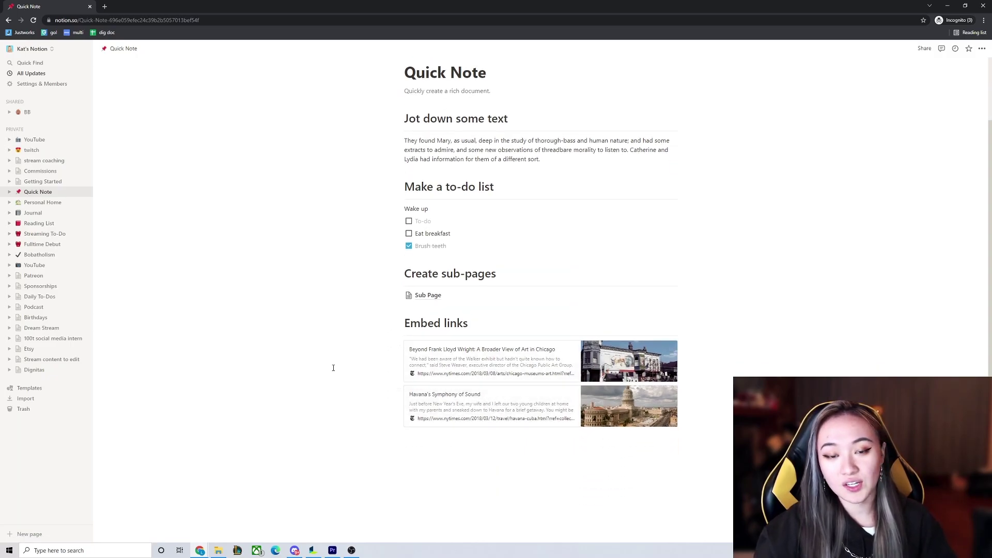
scroll(280, 334, up, 2)
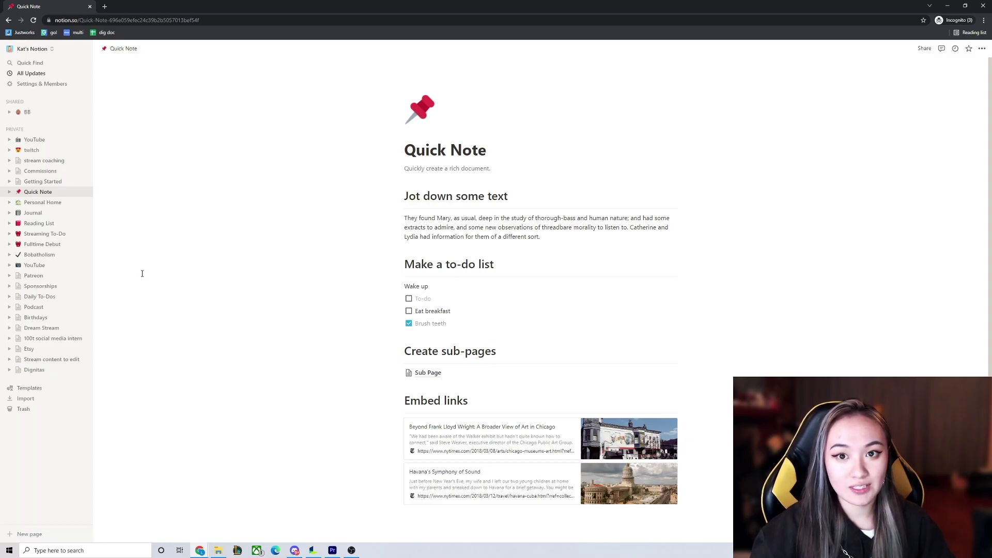
Open the YouTube board and preview the 'fulltime cc with adhd' card, then return to the top.
click(52, 266)
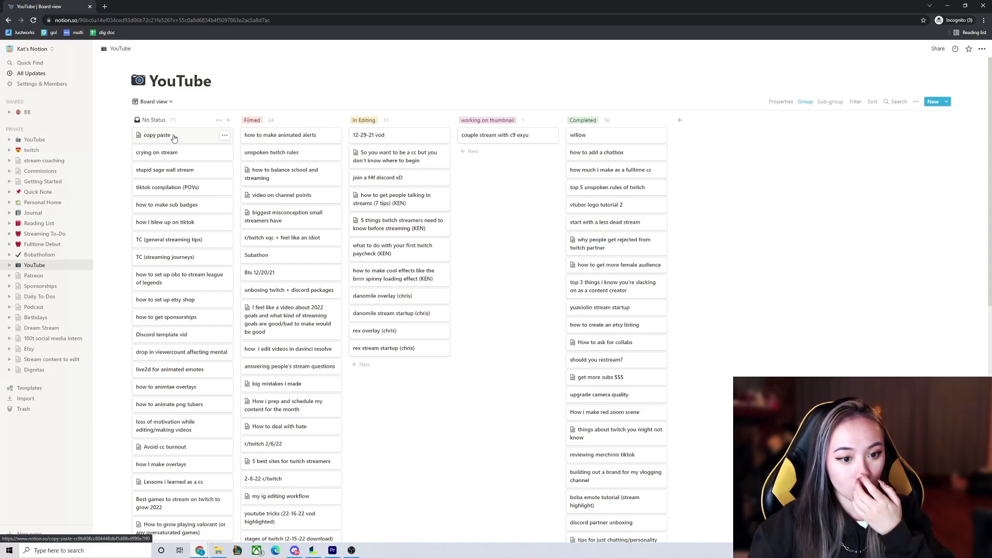
scroll(289, 383, down, 6)
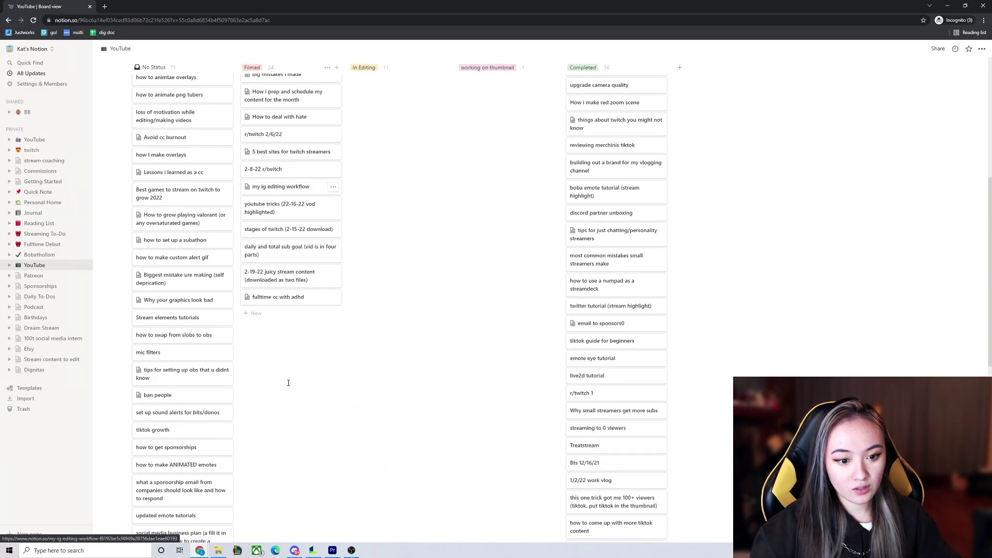
click(288, 301)
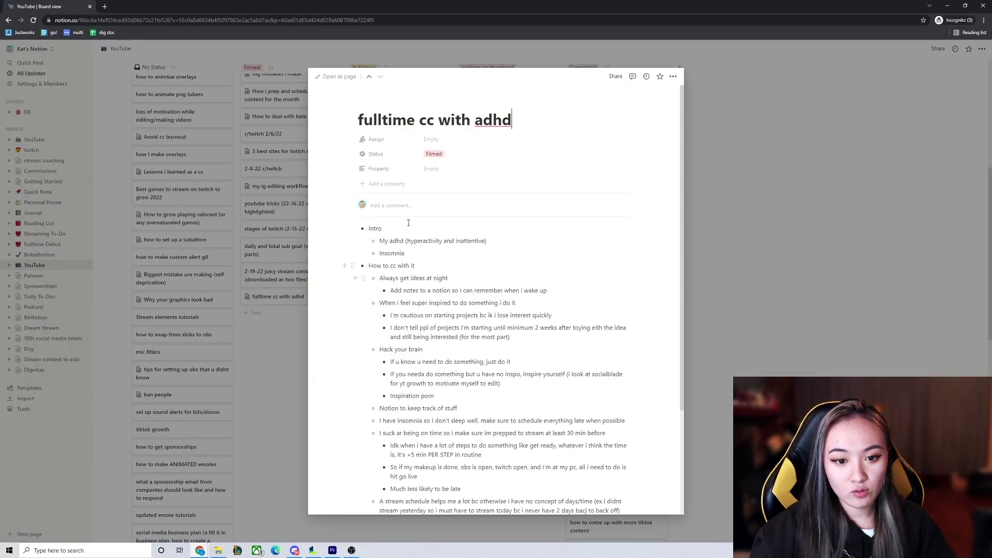
scroll(393, 168, down, 3)
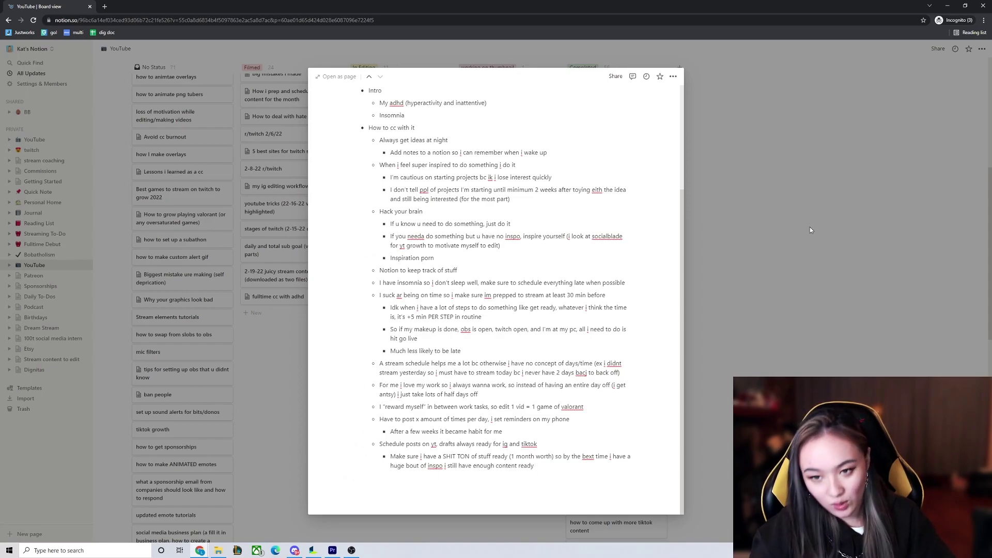
scroll(433, 367, up, 3)
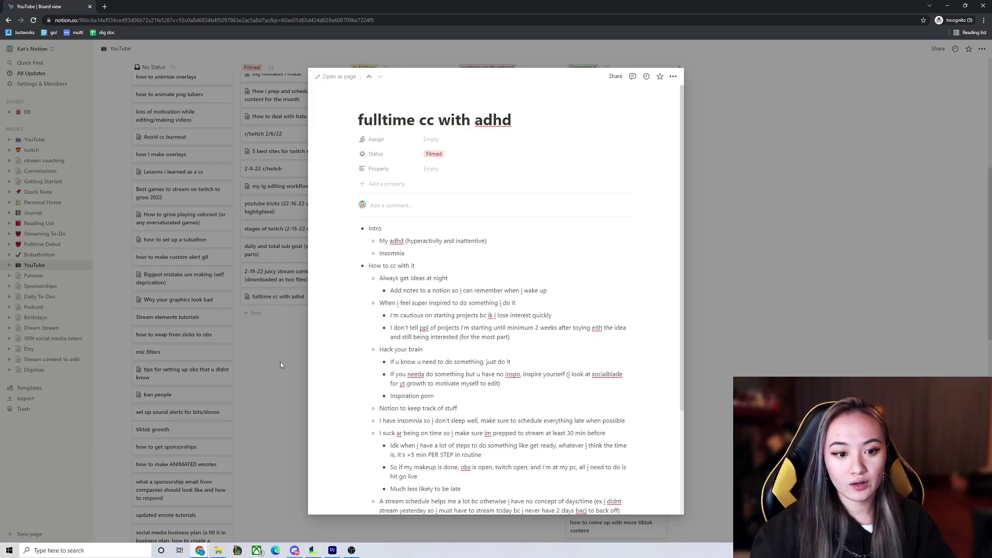
click(280, 297)
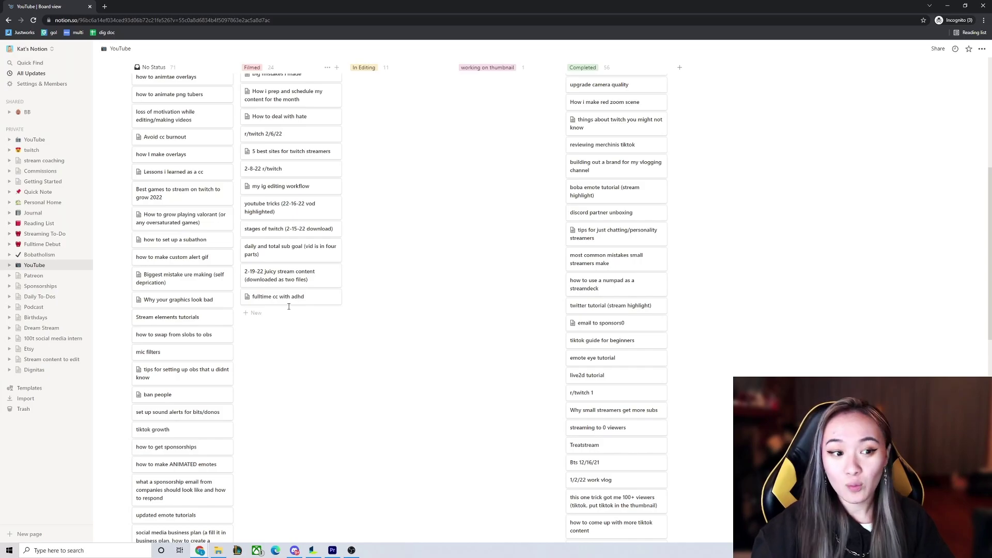
scroll(289, 307, up, 6)
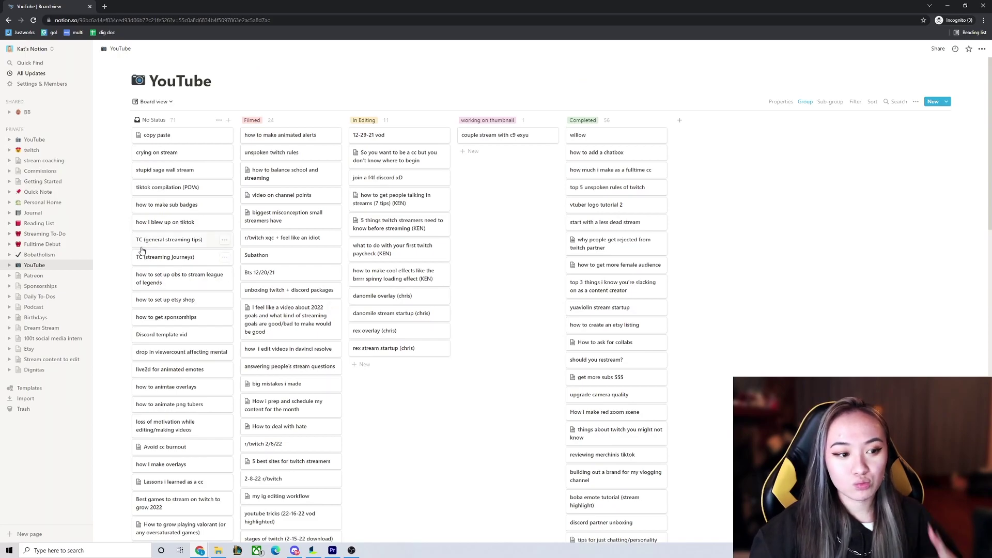
Create a new private page and delete the old YouTube page.
click(34, 141)
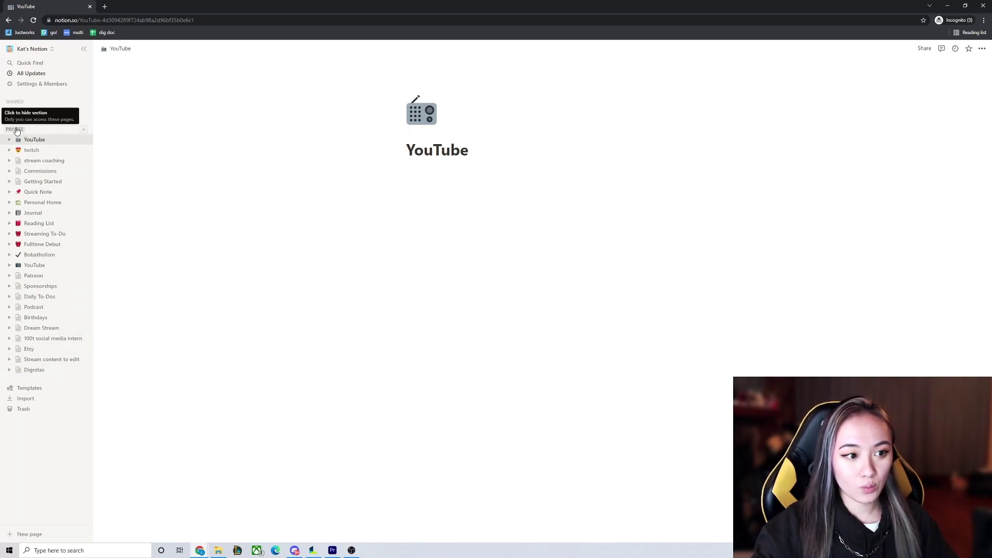
click(84, 131)
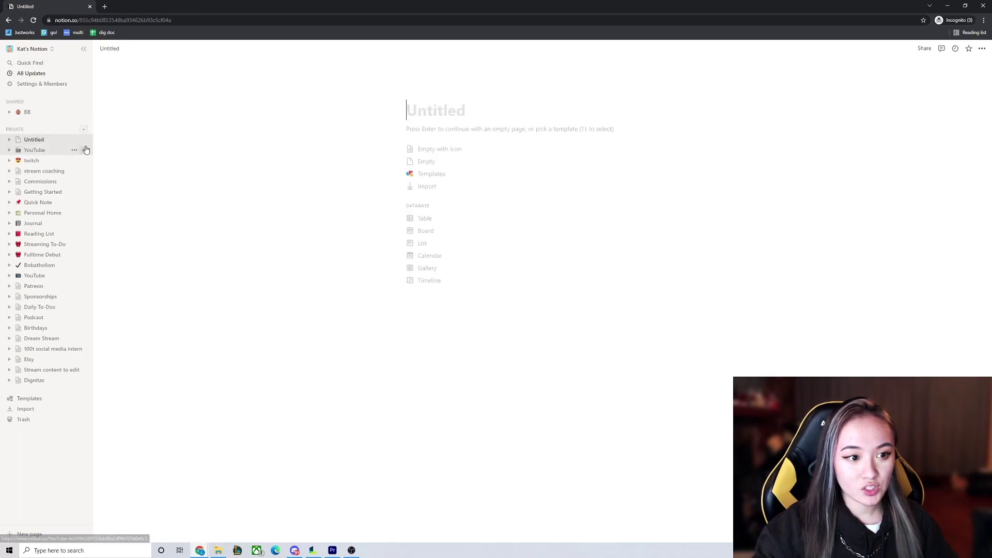
click(74, 150)
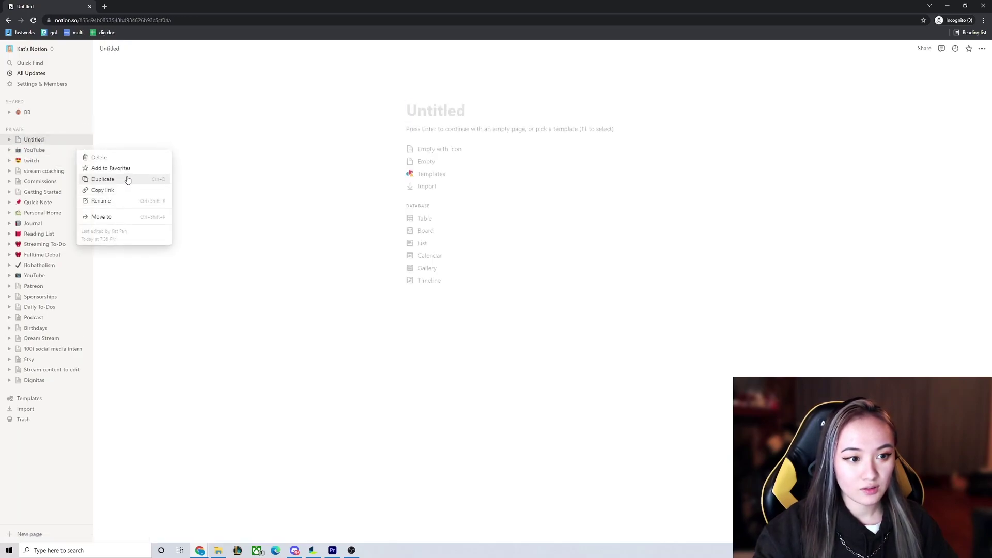
click(105, 158)
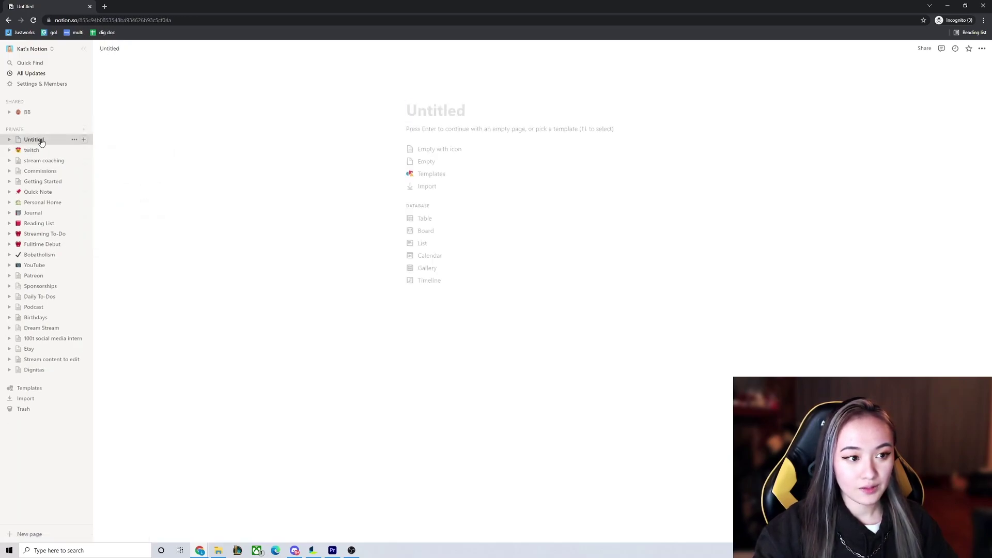
Title the new page 'YouTube' and give it a TV emoji icon.
click(447, 111)
text(YouTube)
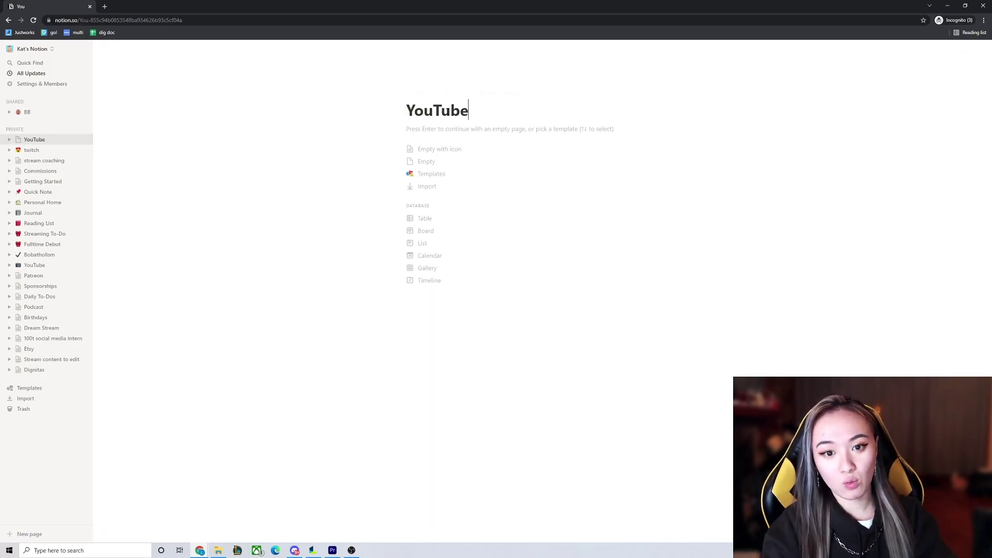
key(Return)
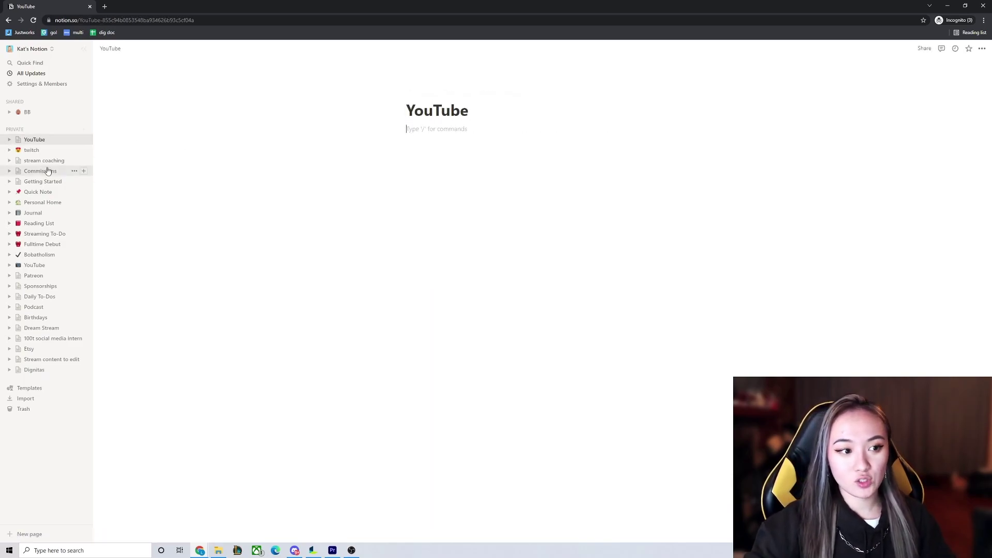
click(18, 140)
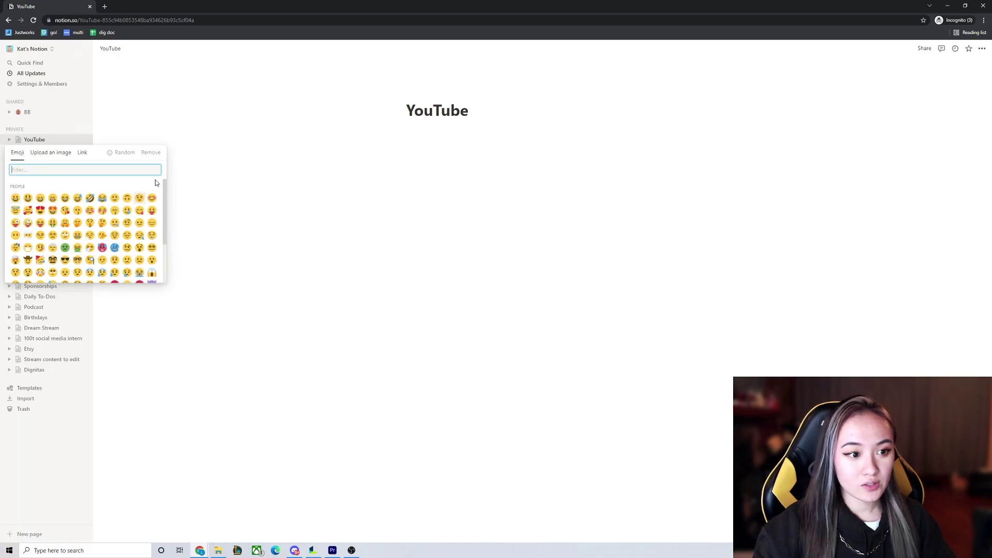
drag(165, 182, 164, 223)
click(124, 152)
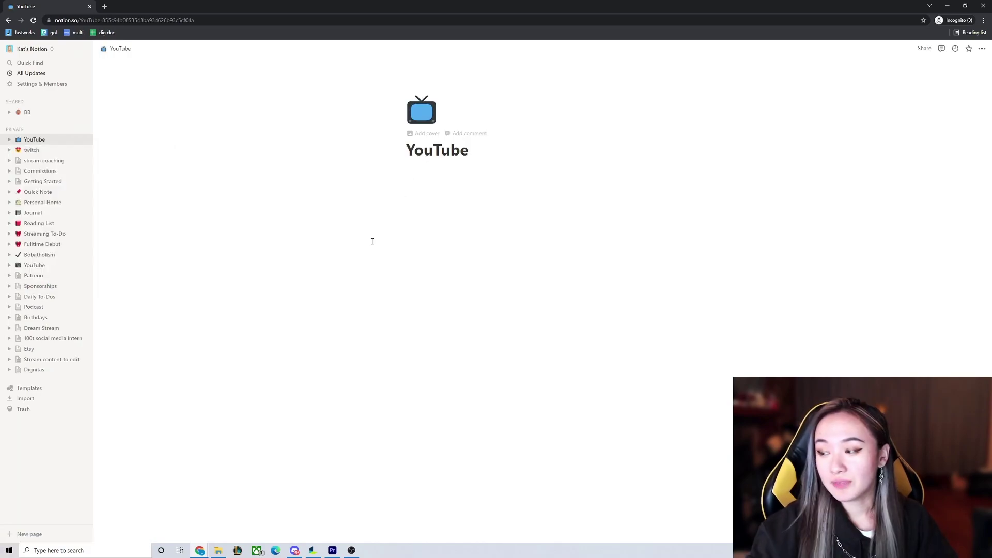
Clear stray text and a cancelled slash menu from the first block under the title.
click(415, 166)
text(all)
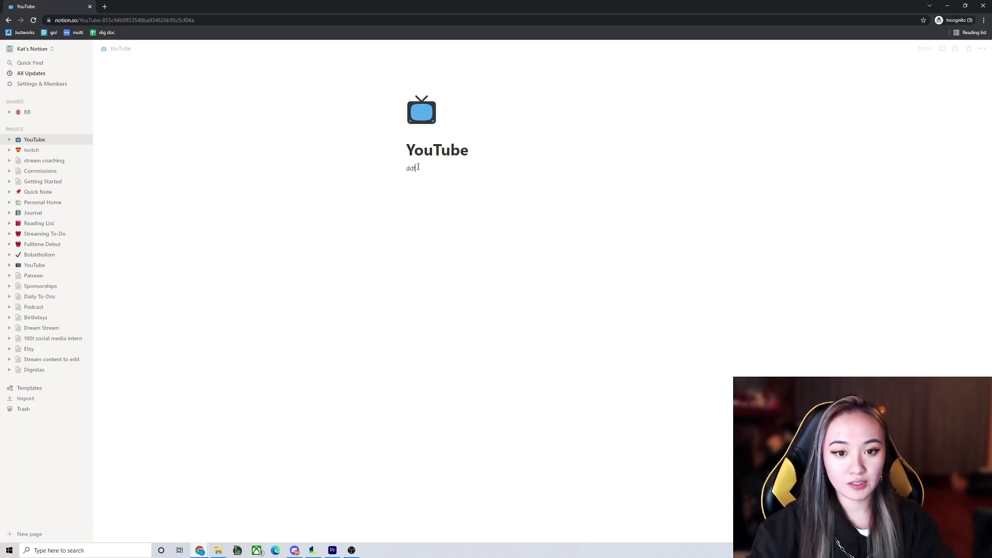
key(BackSpace)
key(BackSpace)
key(BackSpace)
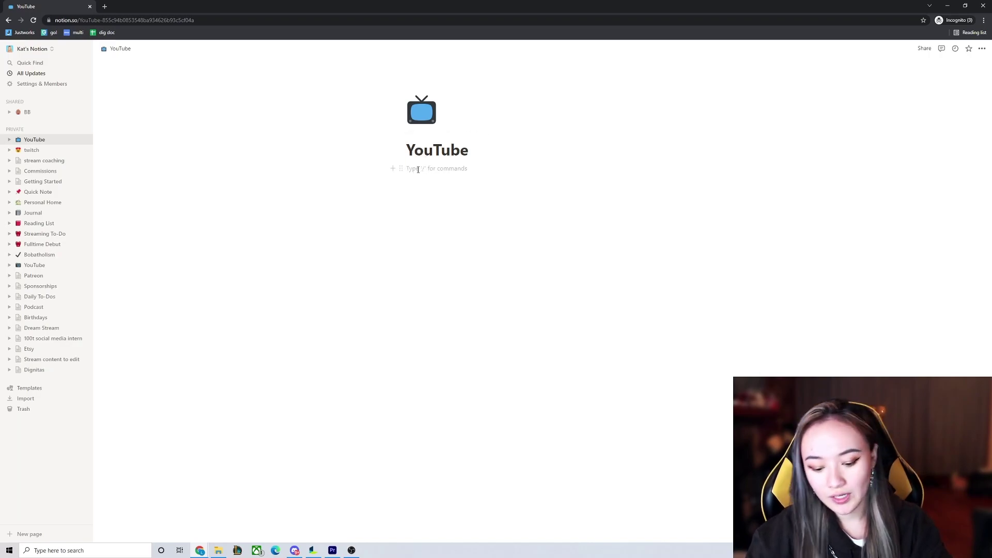
text(/)
scroll(458, 233, down, 3)
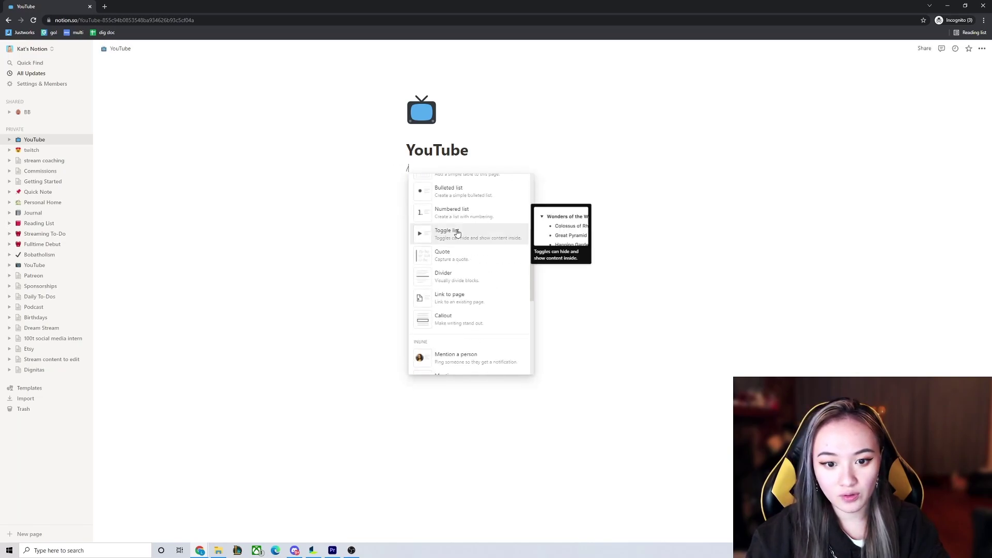
scroll(434, 201, up, 3)
key(BackSpace)
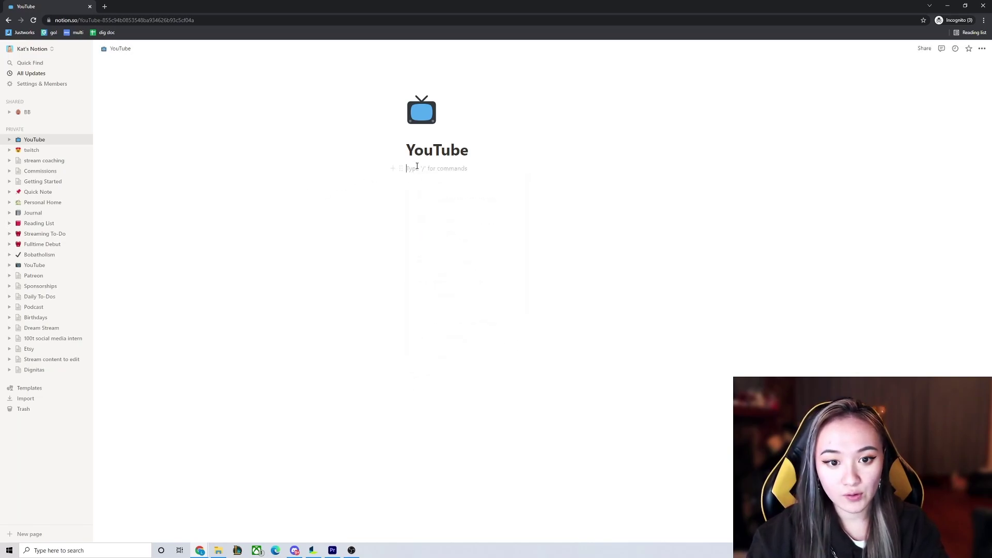
Turn the first block into a Heading 2 from the block menu.
click(395, 168)
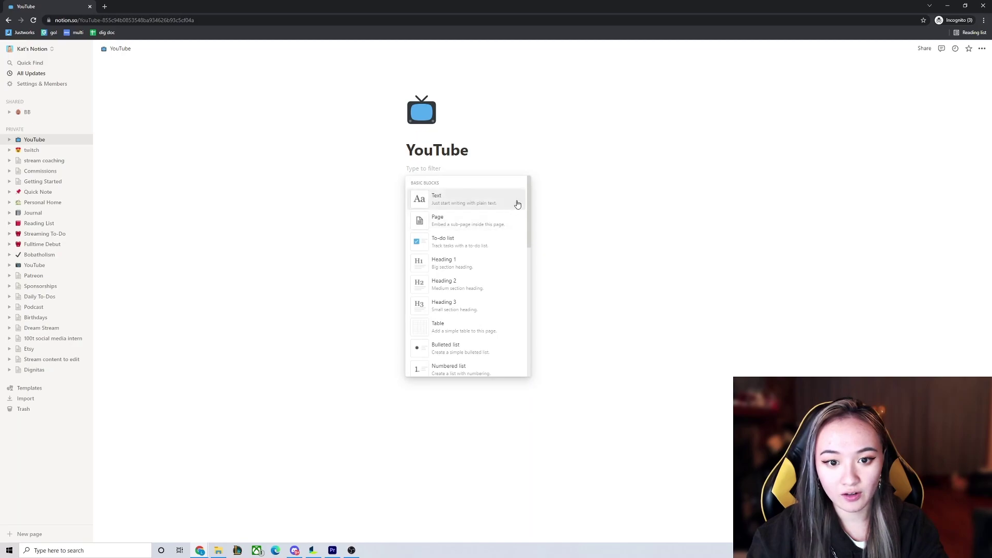
scroll(523, 290, down, 8)
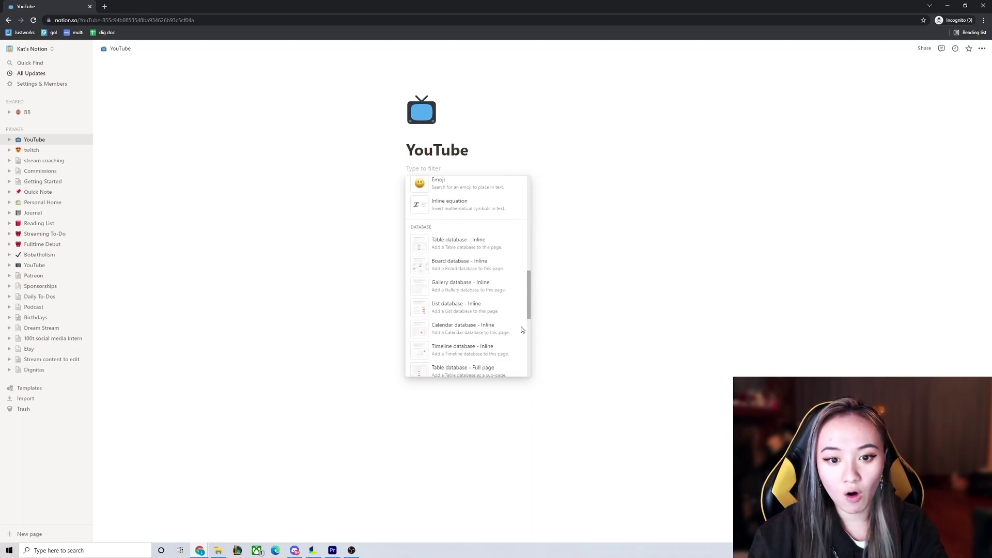
scroll(522, 331, down, 5)
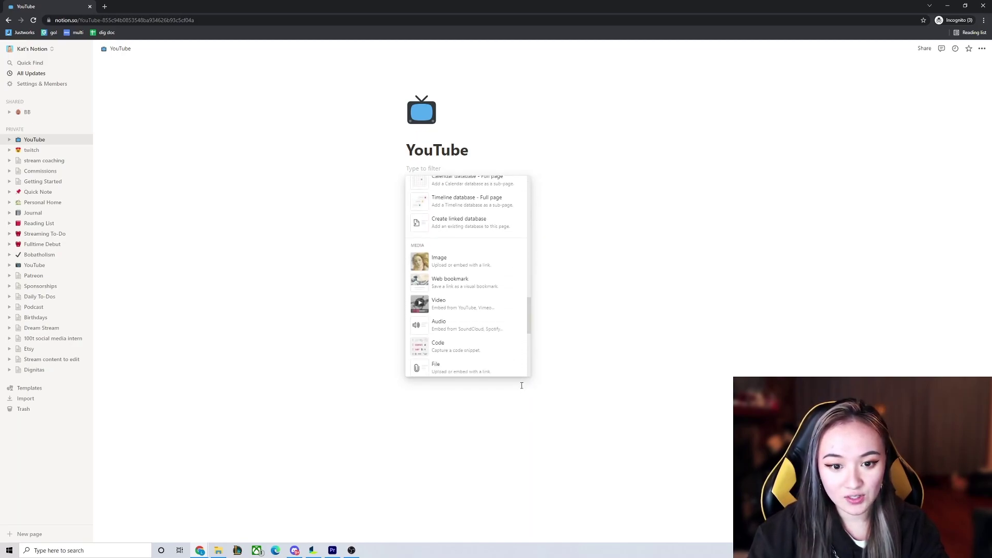
scroll(530, 312, down, 8)
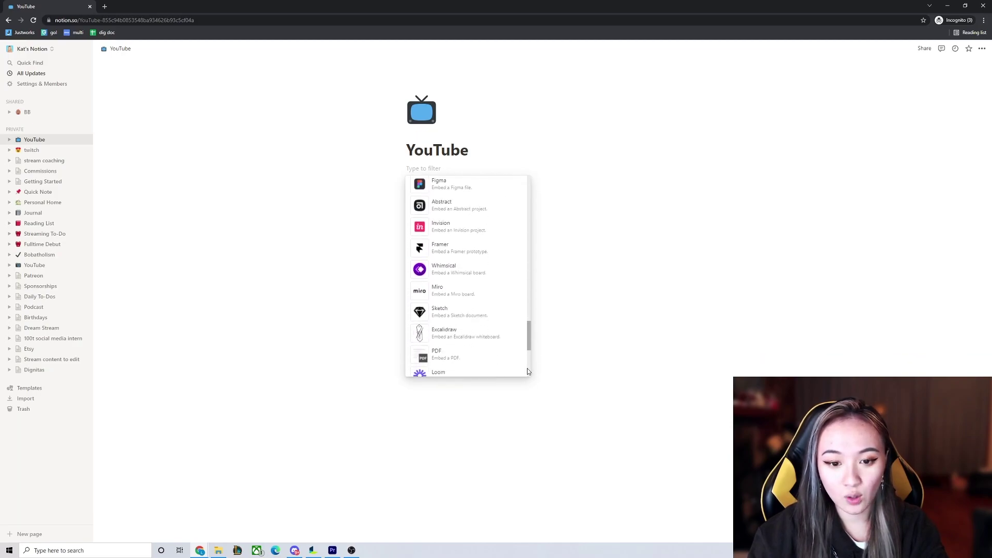
scroll(527, 357, down, 5)
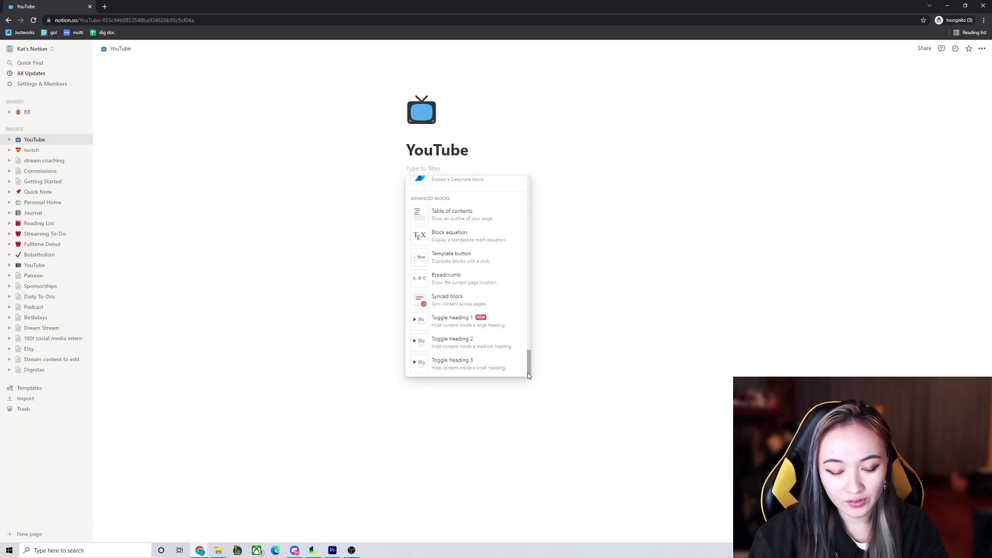
drag(528, 373, 529, 176)
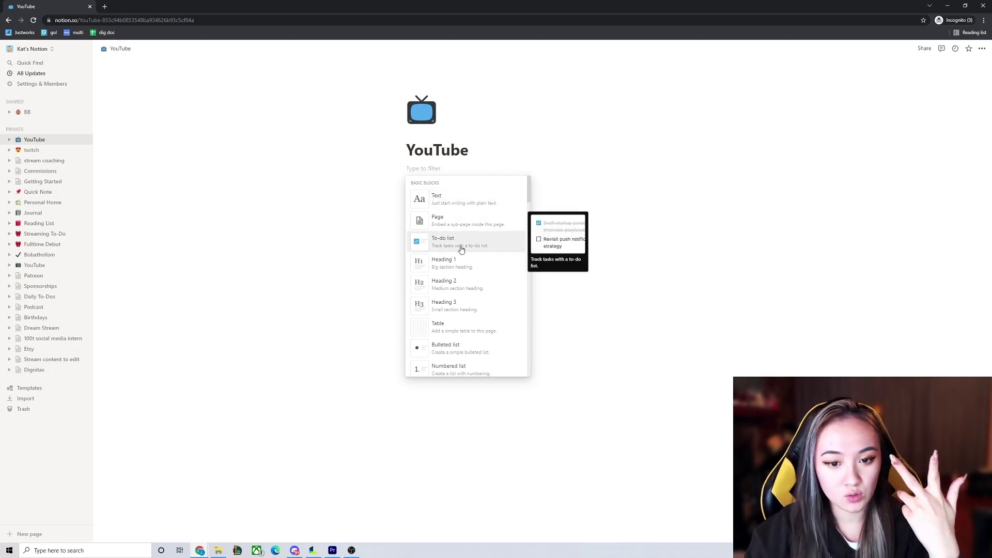
scroll(462, 248, down, 2)
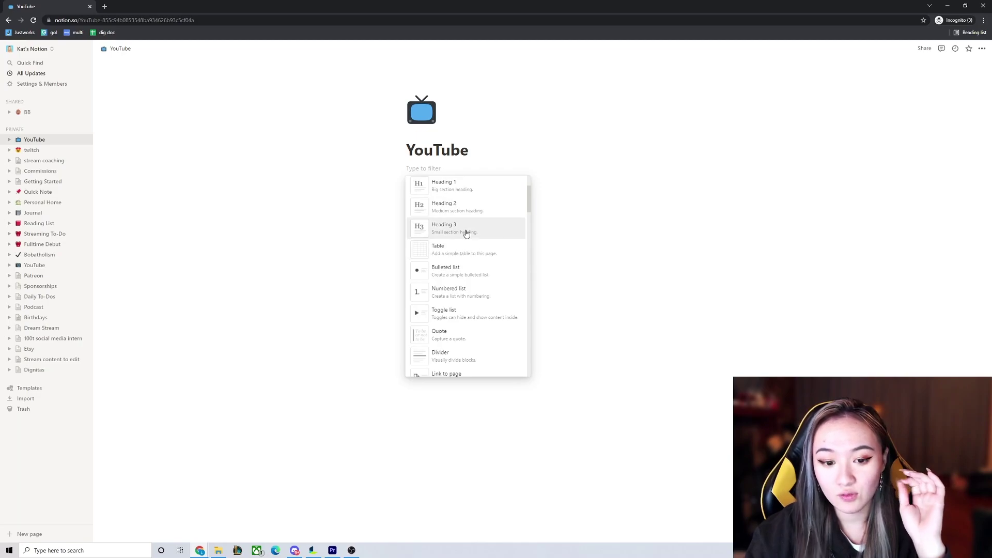
scroll(480, 283, up, 2)
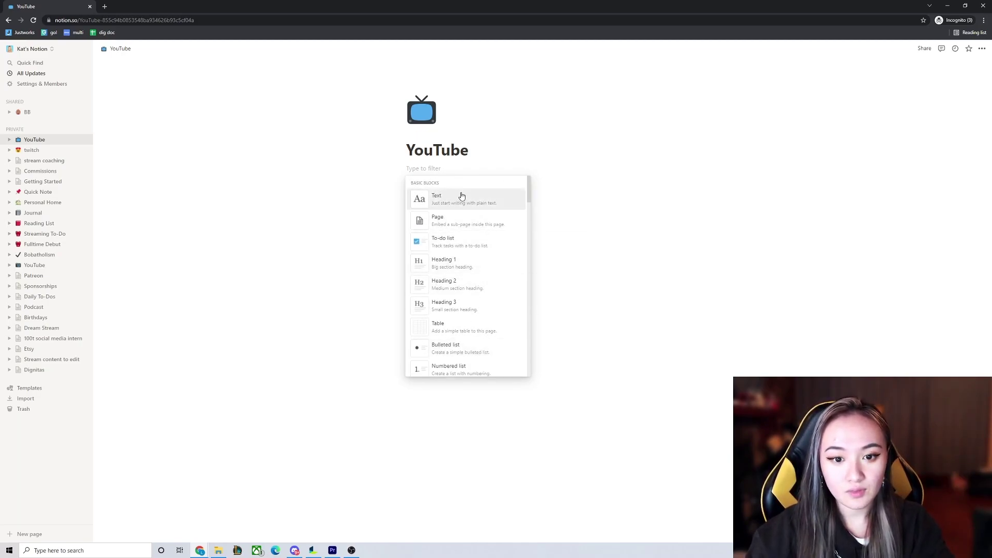
scroll(449, 261, down, 2)
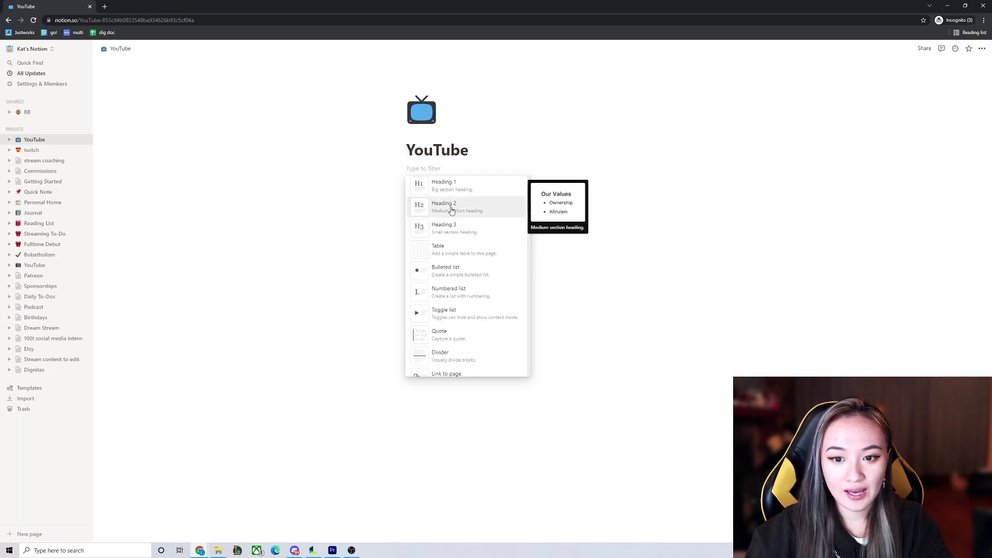
click(451, 210)
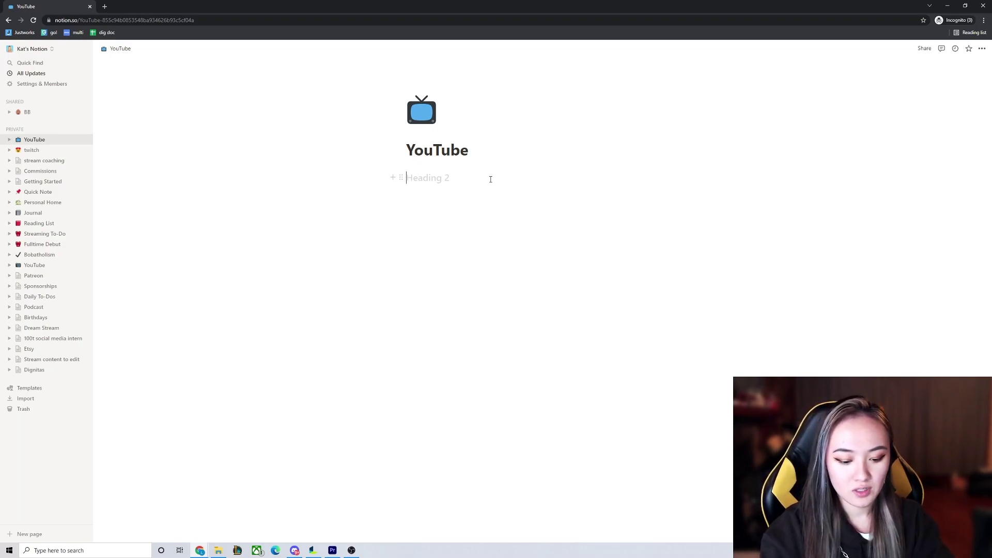
Type the 'Main YT Channel' heading, fixing typos along the way.
text(Main Channel)
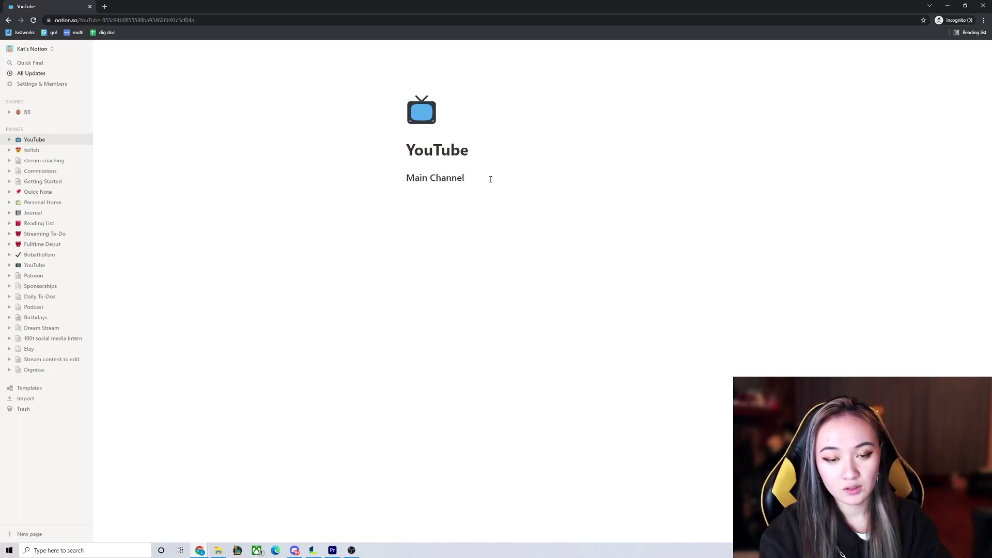
key(BackSpace)
key(BackSpace)
key(BackSpace)
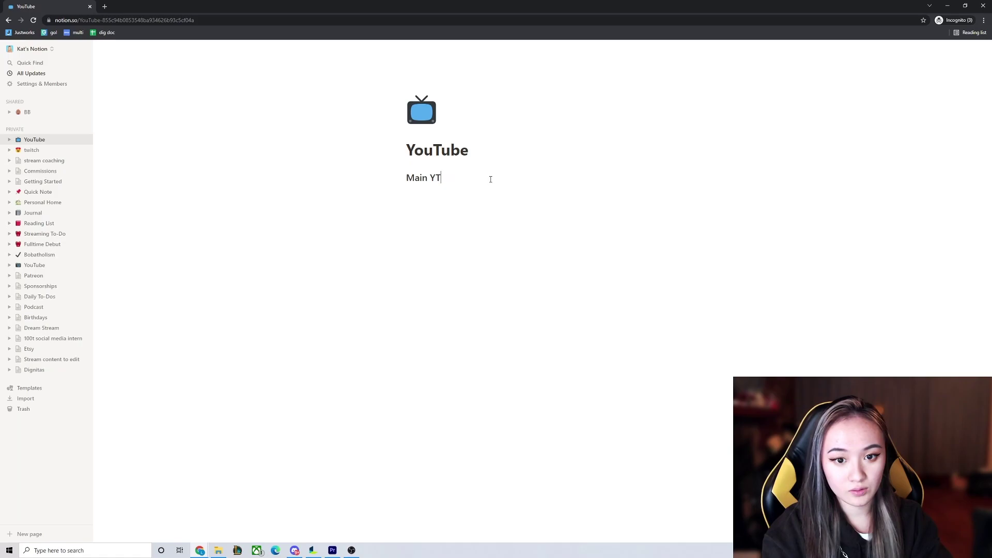
text(CH)
key(BackSpace)
text(na)
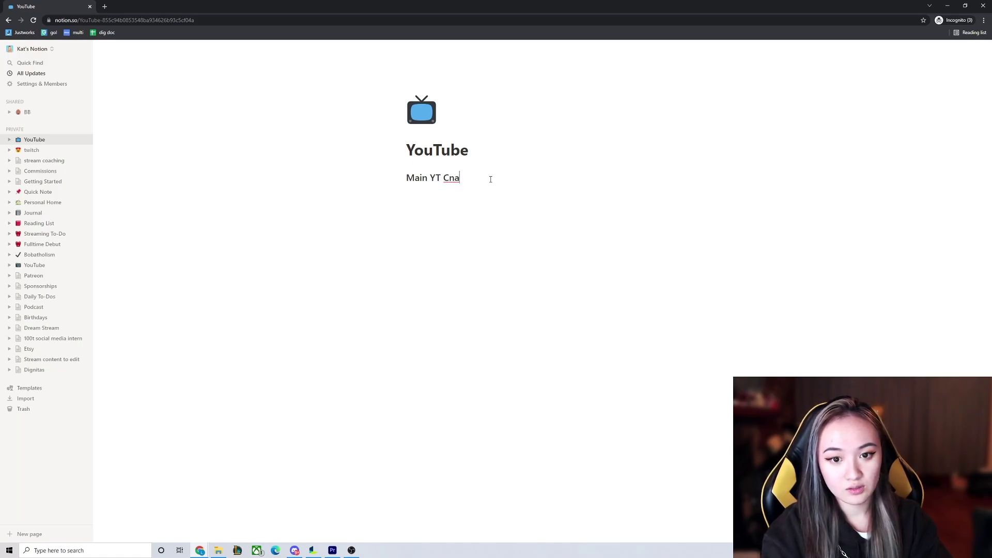
key(BackSpace)
key(BackSpace)
text(hannel)
key(Return)
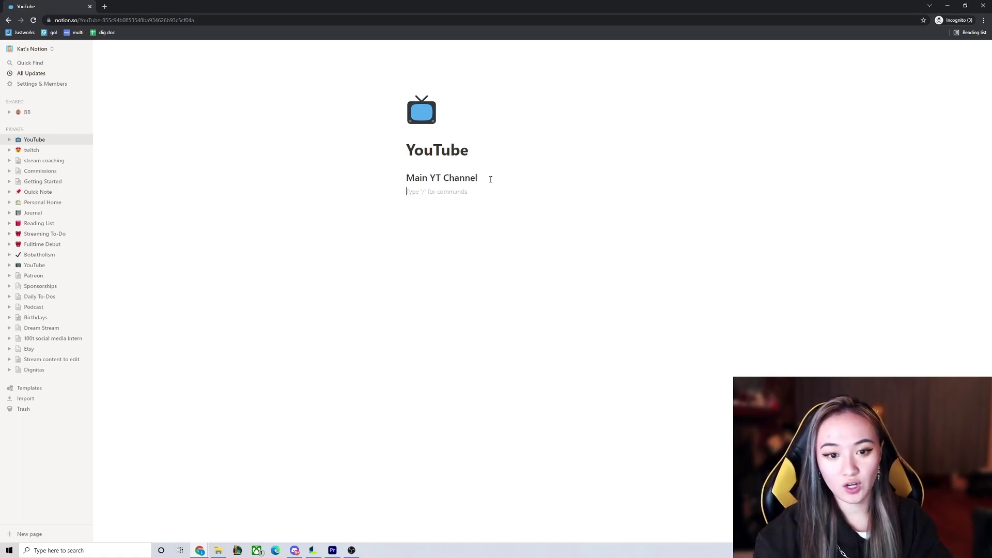
Add a second Heading 2 reading 'Vlog YT Channel'.
click(392, 192)
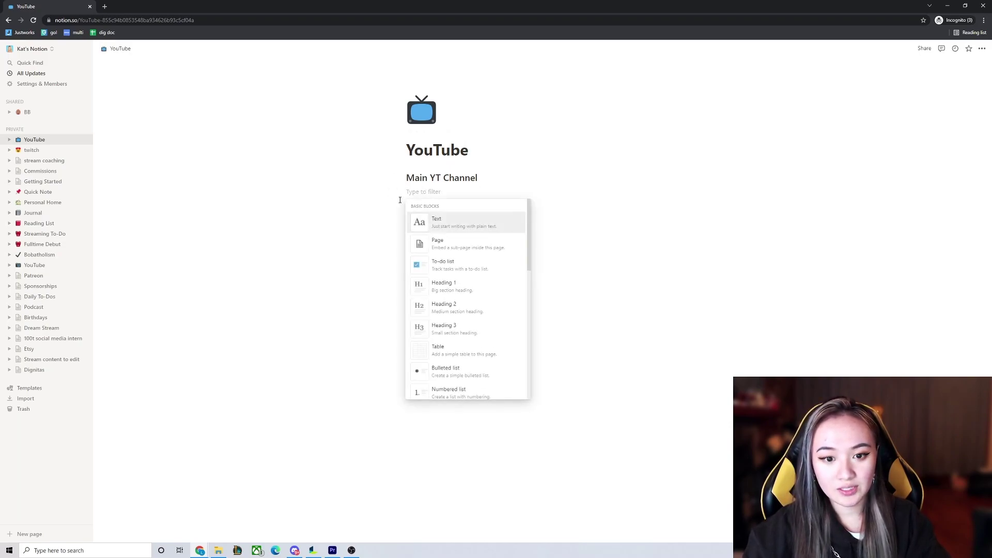
click(471, 305)
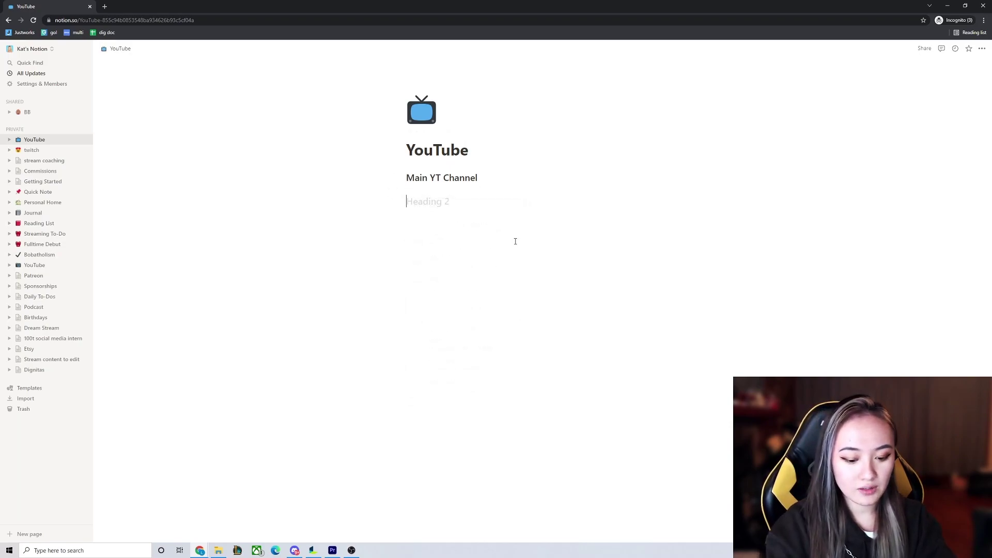
text(Vlog YT C)
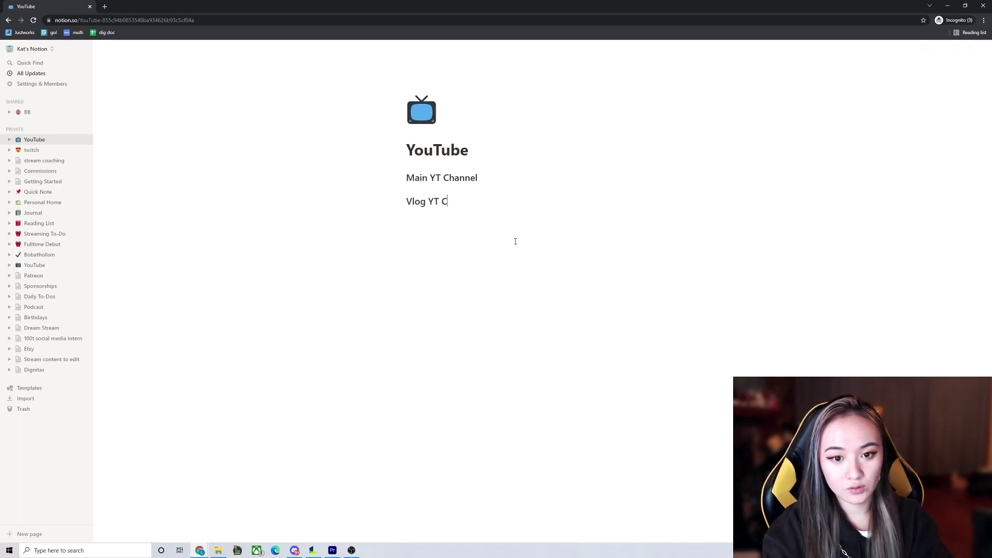
text(hannel)
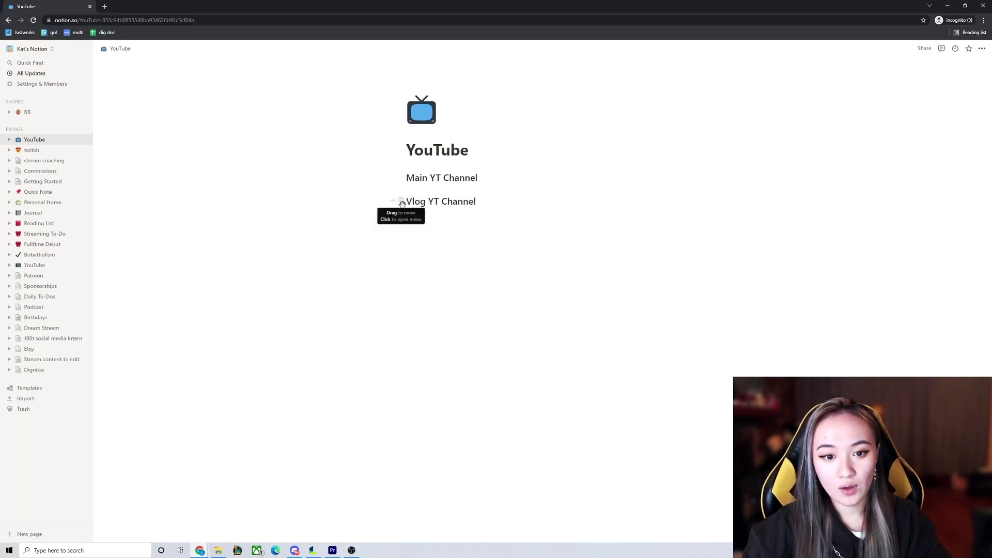
Place Vlog YT Channel beside Main YT Channel as columns and add a block beneath Main.
drag(401, 202, 694, 173)
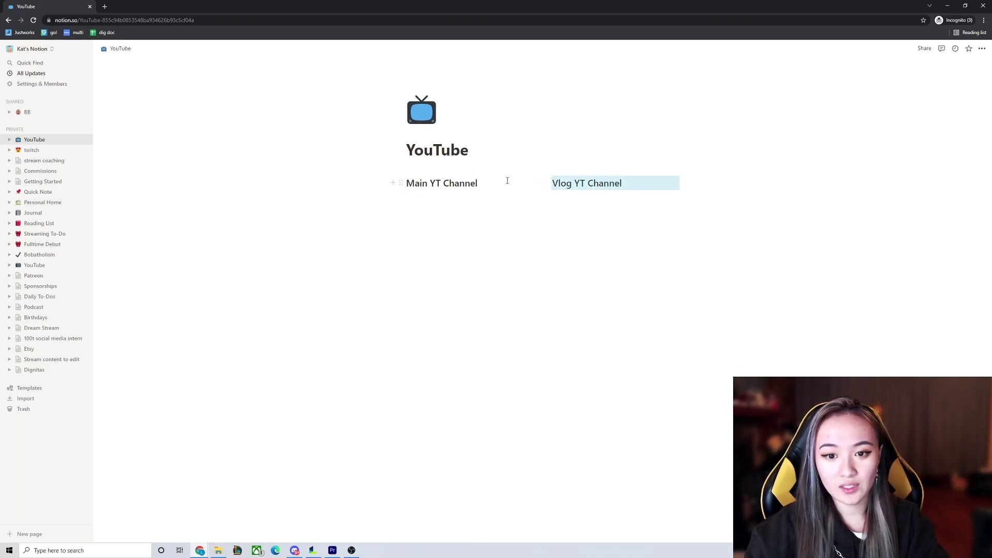
click(467, 194)
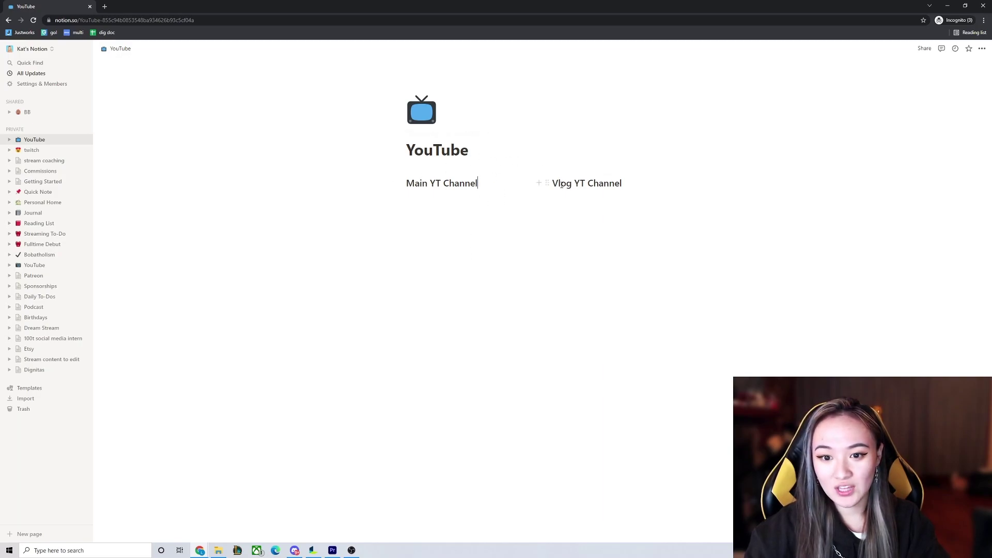
click(395, 184)
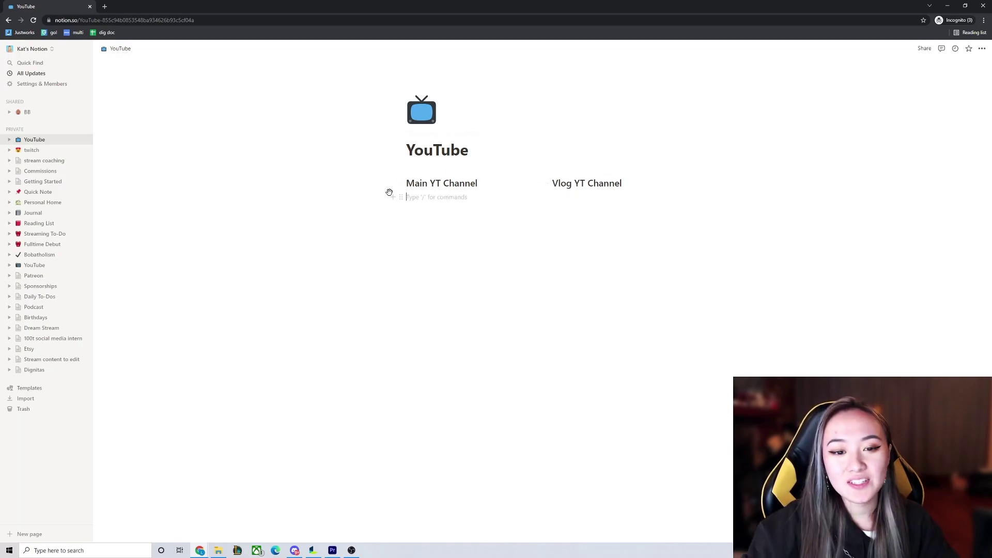
Insert a divider under Main YT Channel and another under Vlog YT Channel.
click(392, 198)
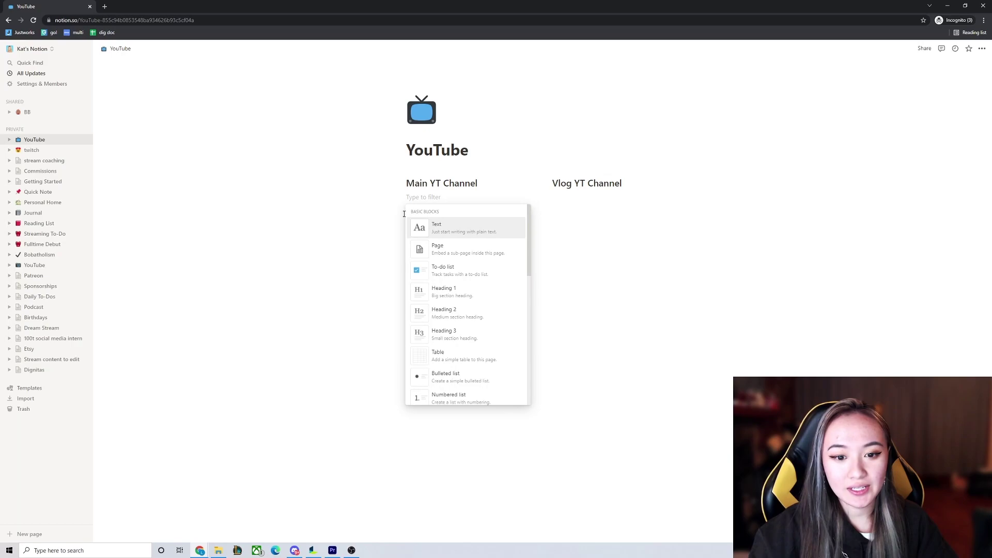
scroll(454, 344, down, 2)
click(457, 346)
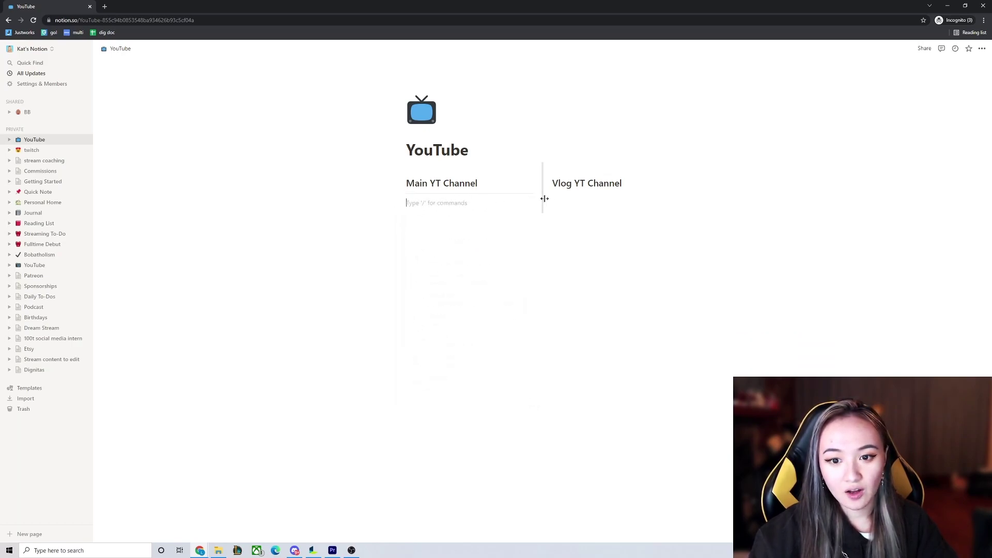
click(628, 183)
key(Return)
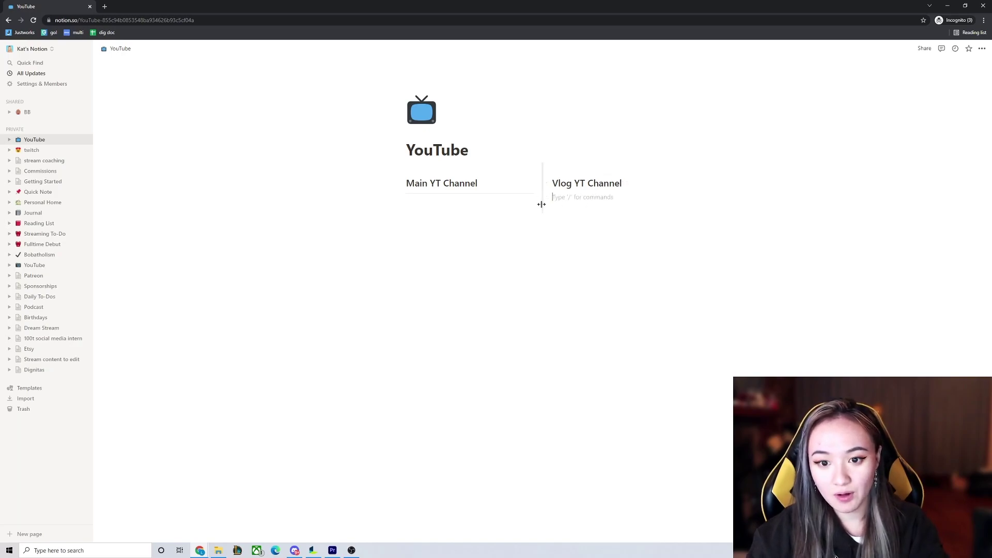
click(540, 199)
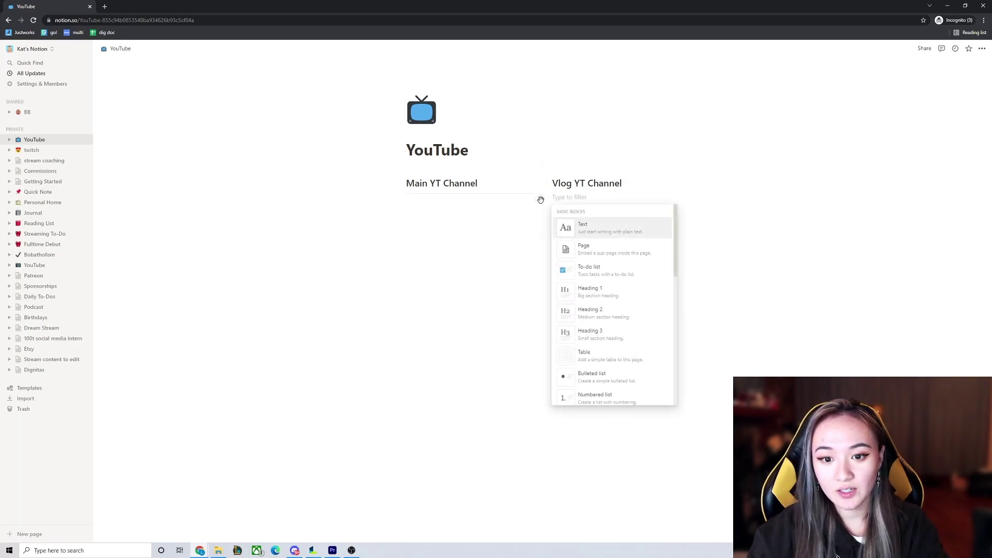
scroll(607, 342, down, 3)
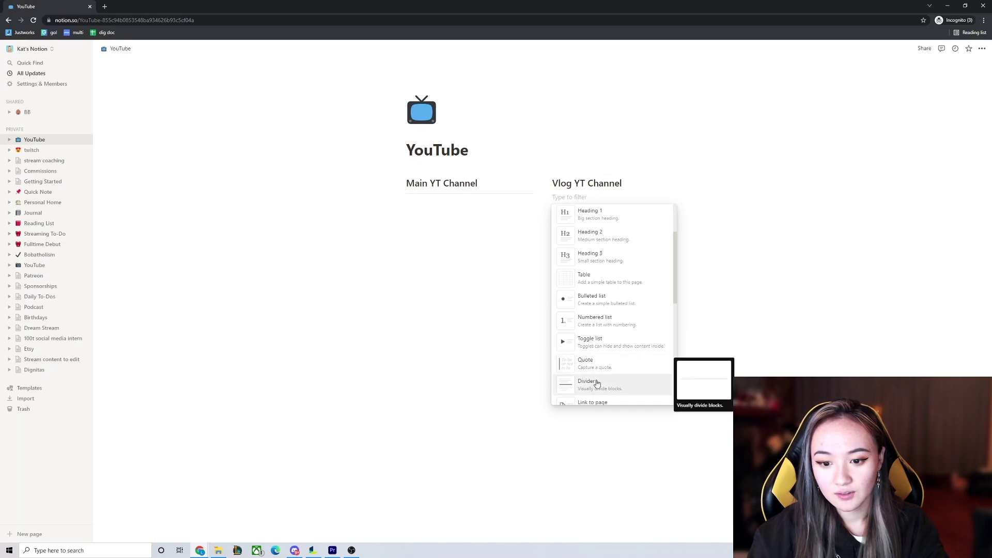
click(543, 223)
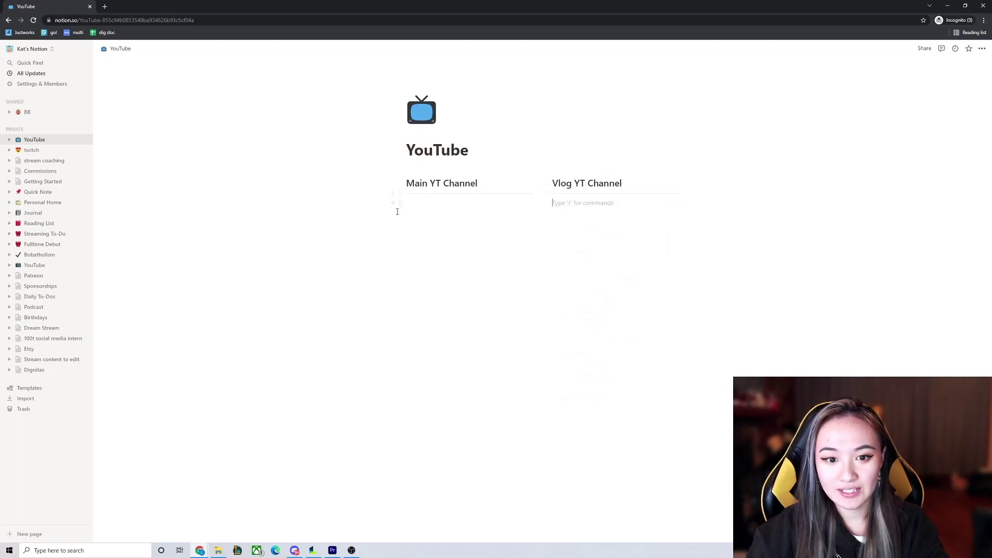
click(413, 202)
Move the second YouTube board page into the new YouTube page, linking it under Main YT Channel.
right_click(76, 265)
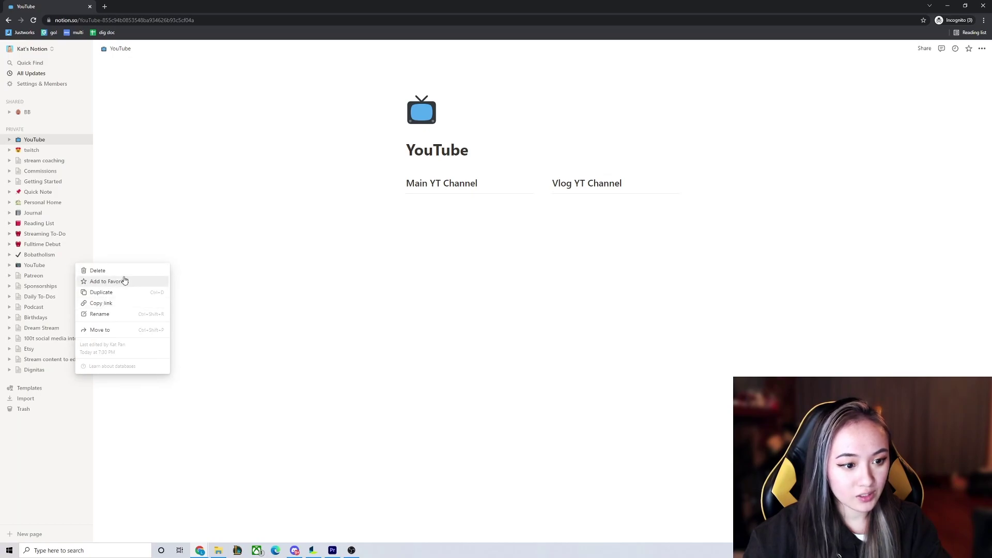
click(110, 330)
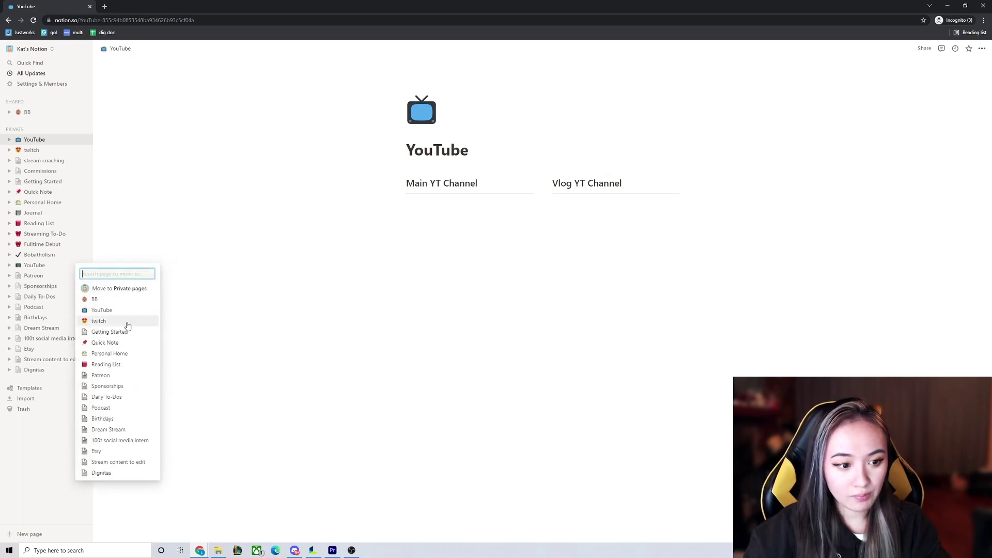
click(102, 311)
drag(416, 222, 396, 208)
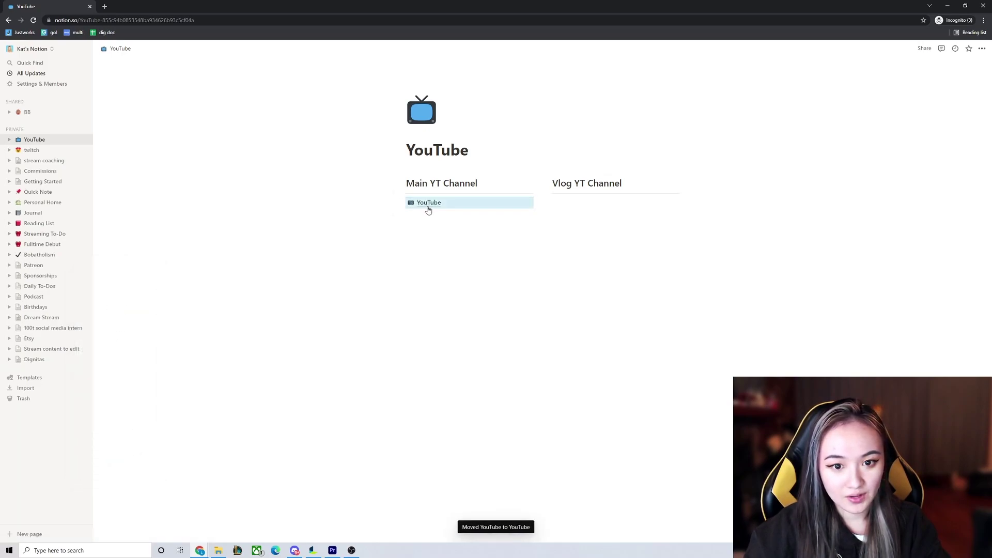
Rename the board page to 'Main YT Content'.
click(429, 205)
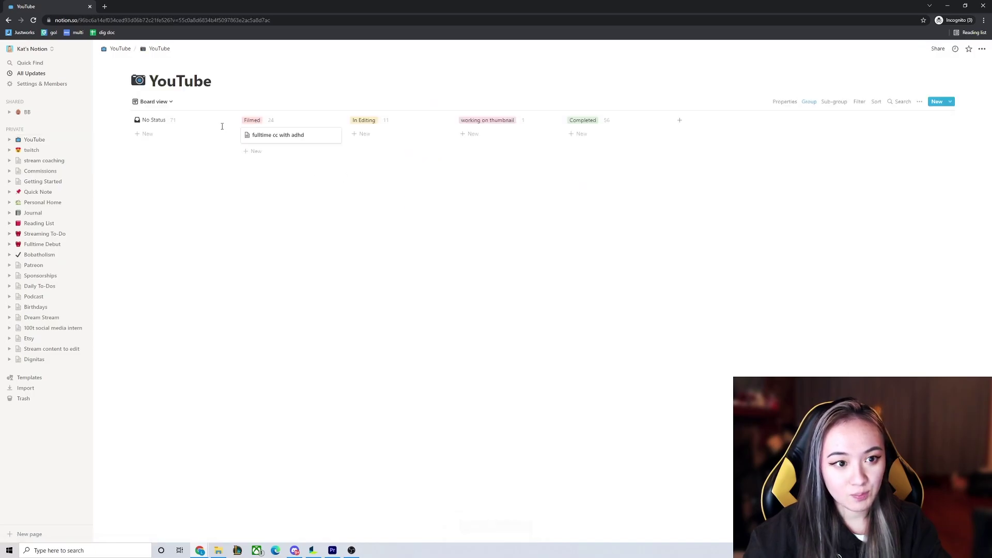
text(Main)
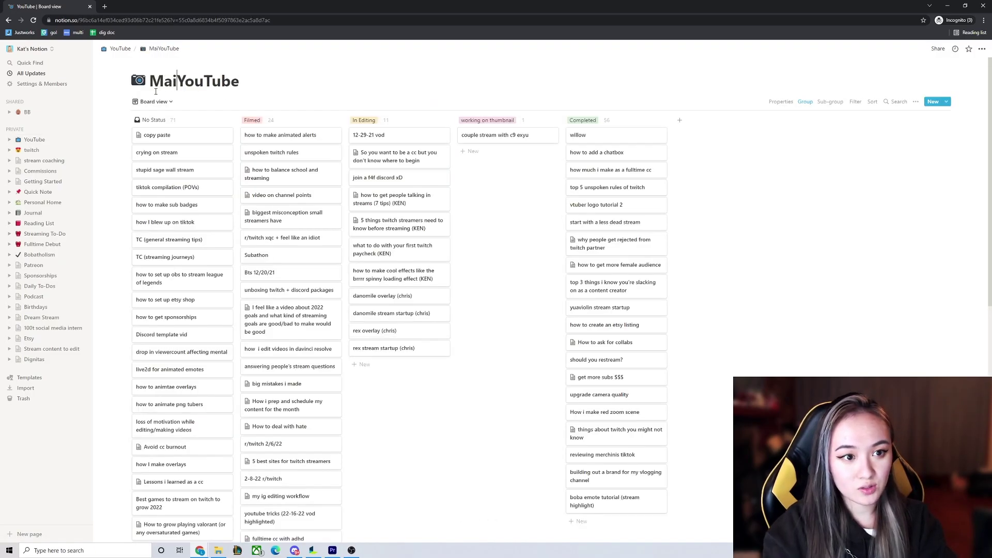
key(End)
key(BackSpace)
key(BackSpace)
key(BackSpace)
key(BackSpace)
key(BackSpace)
key(BackSpace)
text(T )
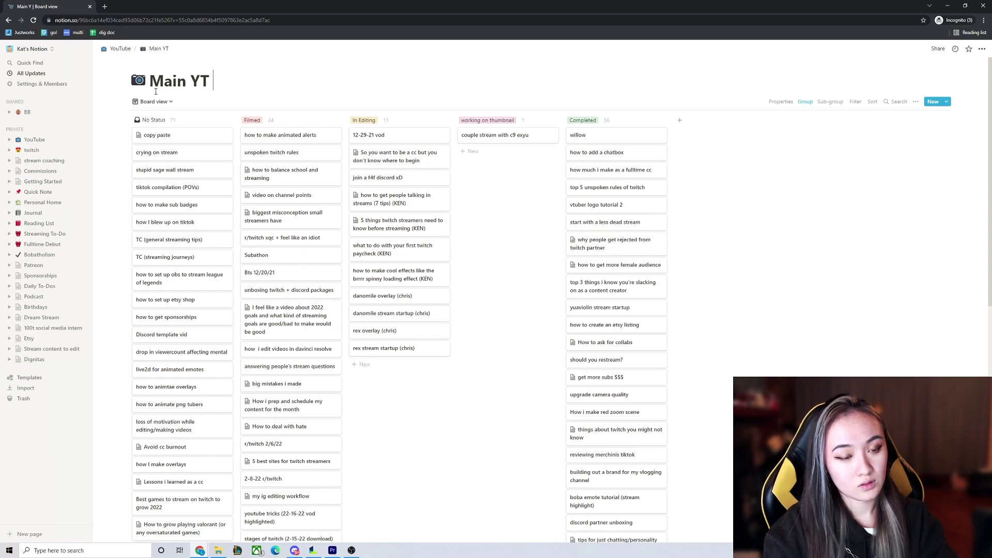
text(Content)
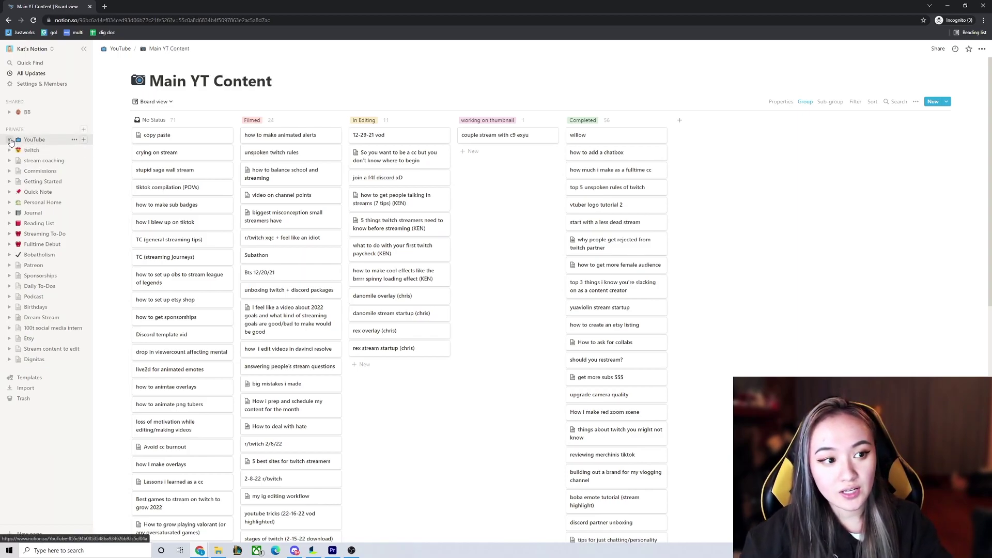
Return to the YouTube page, confirming the Main YT Content link under Main YT Channel.
click(10, 140)
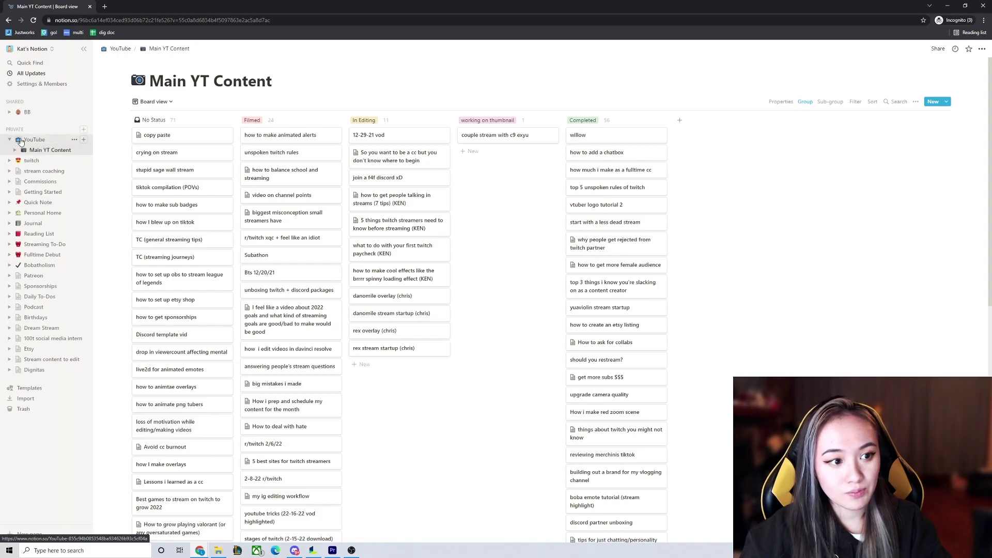
click(32, 140)
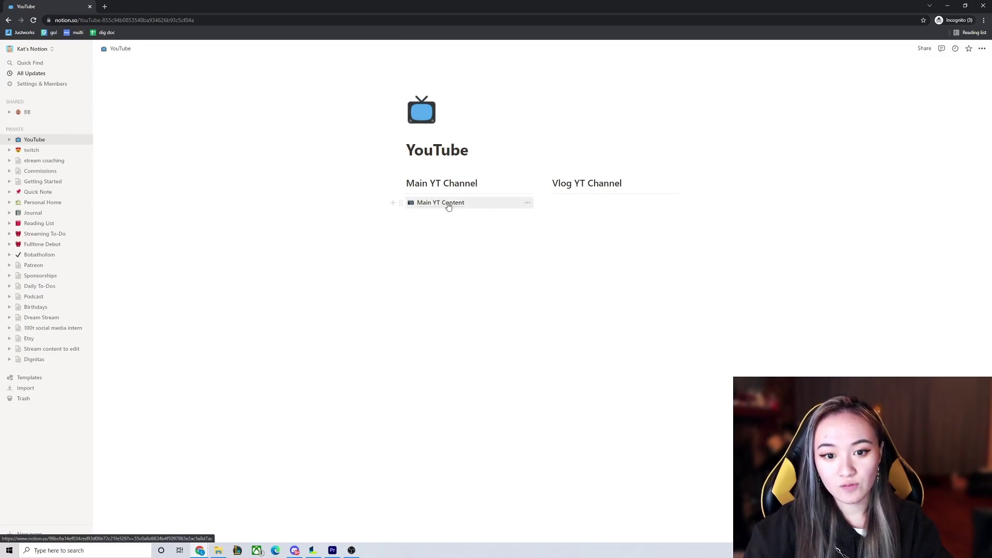
click(445, 203)
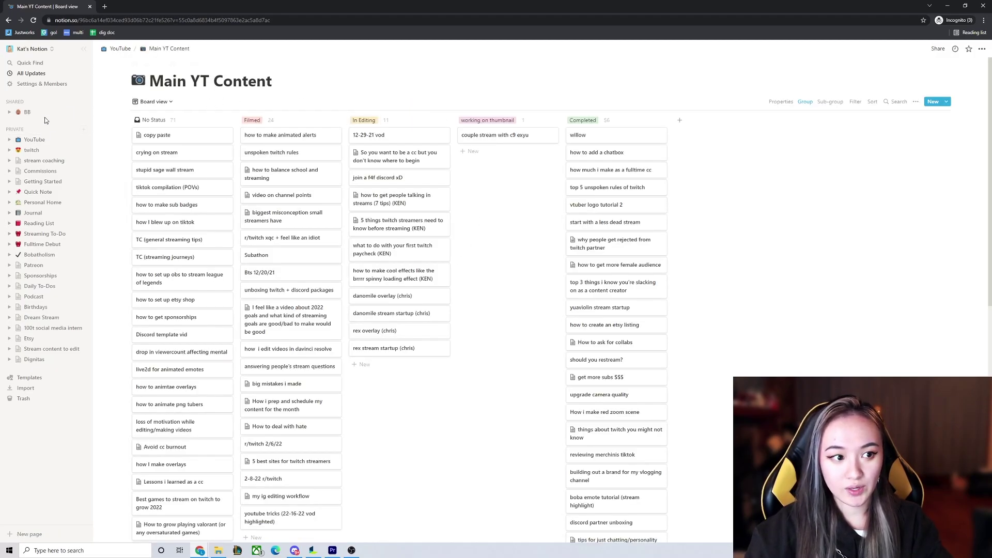
click(31, 143)
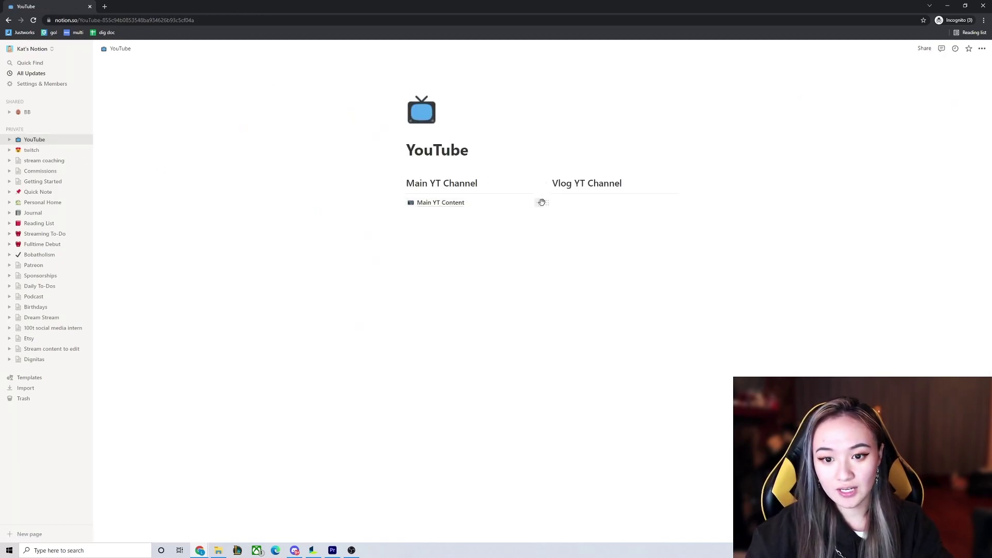
Add a full-page board database under Vlog YT Channel titled 'Vlog YT Content'.
click(539, 202)
scroll(630, 289, down, 8)
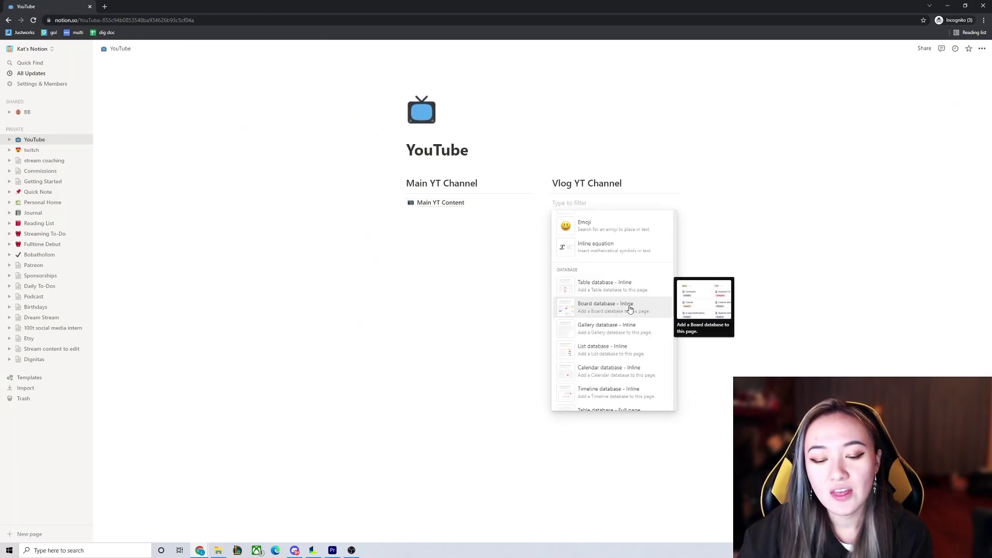
scroll(628, 311, down, 2)
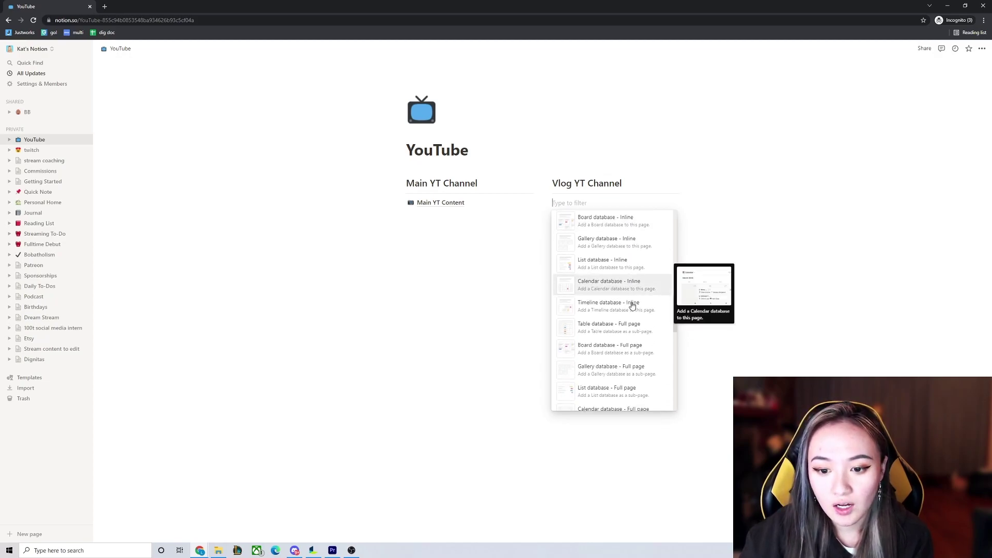
scroll(631, 307, down, 2)
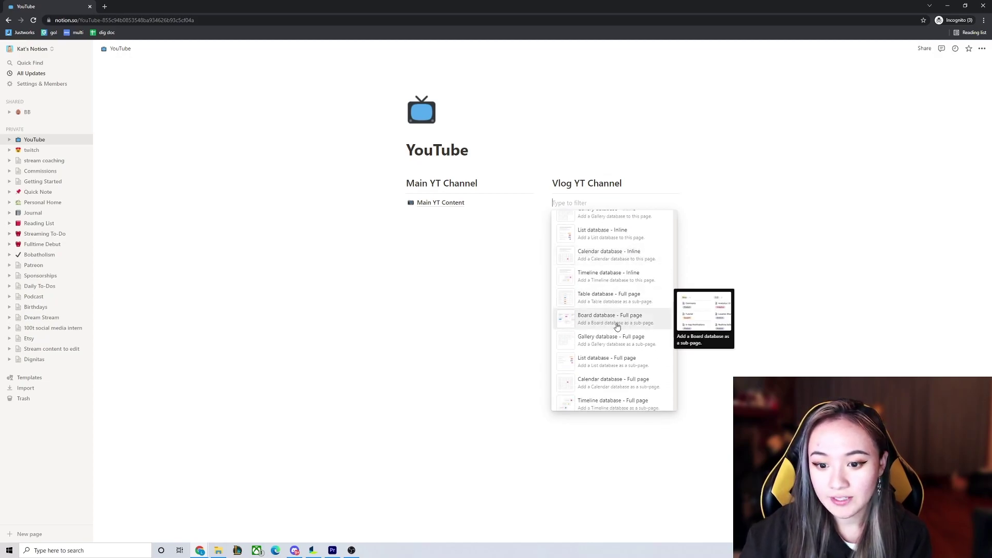
click(621, 325)
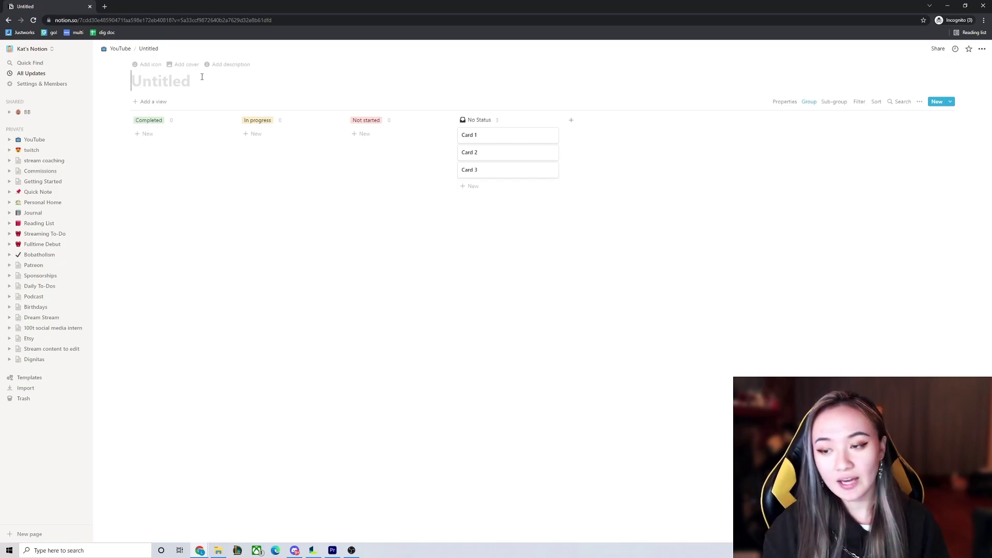
text(V)
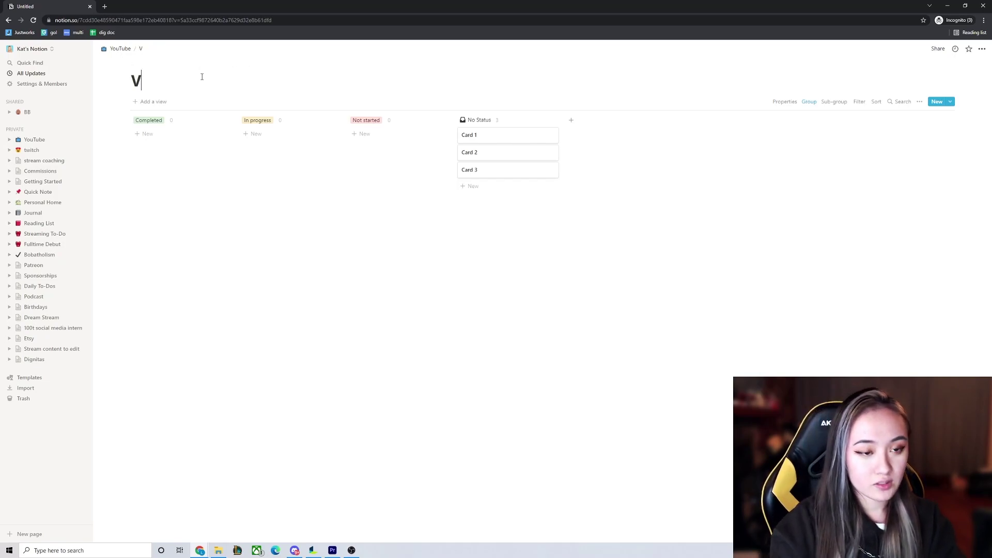
text(log YT )
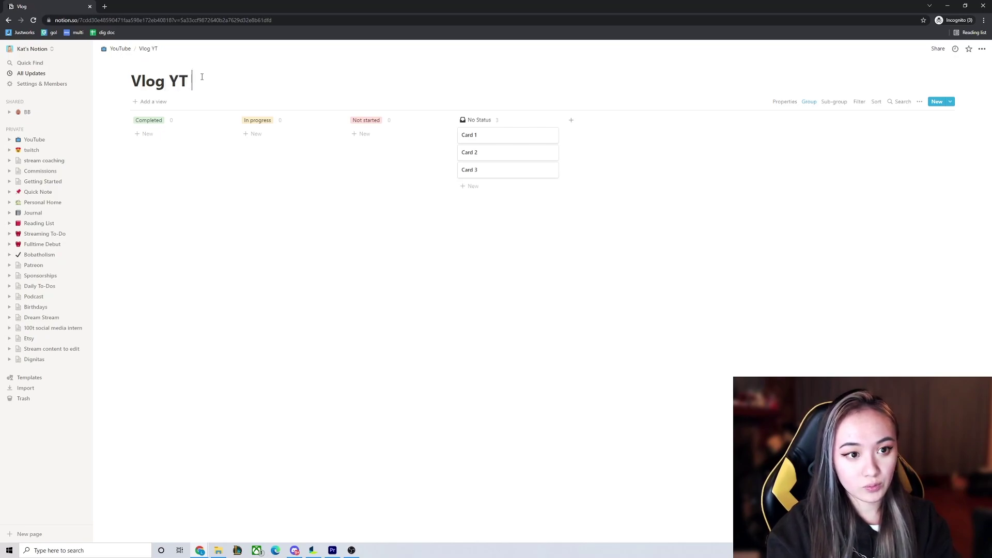
text(Content)
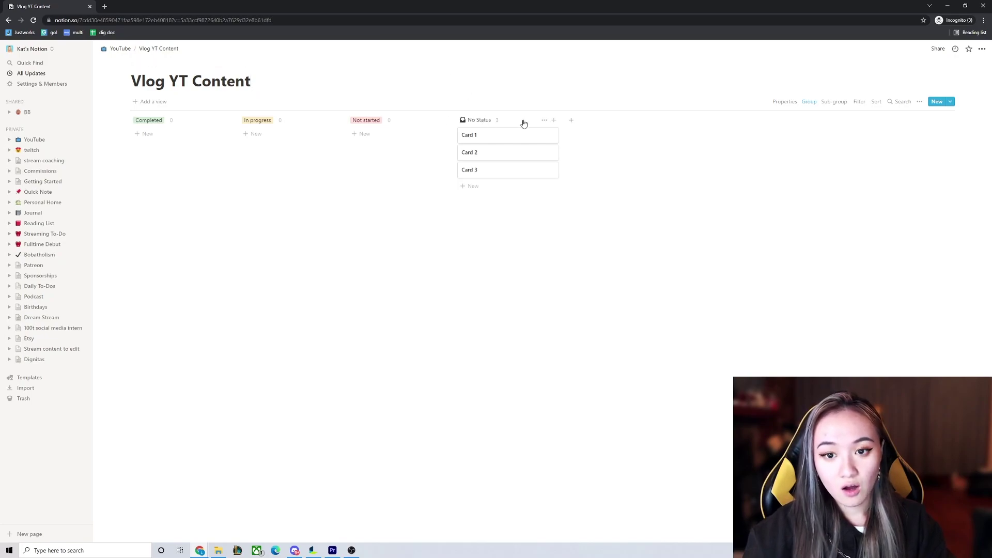
Arrange the board columns as No Status, Not started, In progress, Completed.
drag(523, 123, 176, 124)
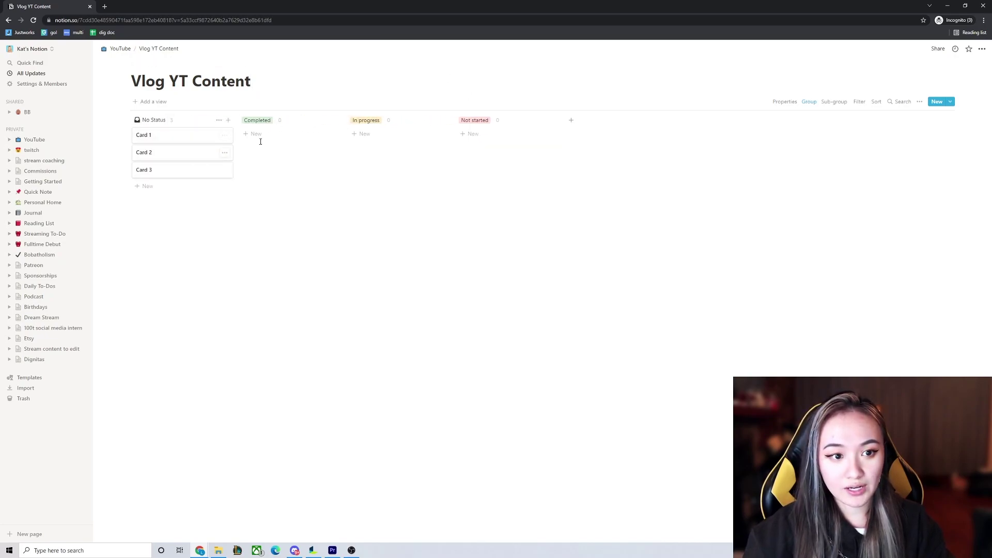
drag(274, 120, 499, 119)
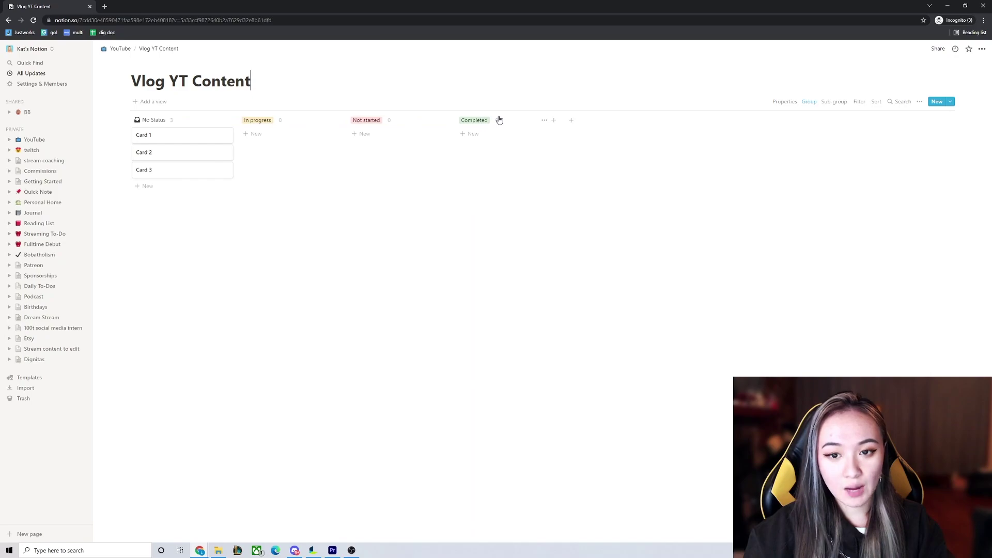
drag(379, 126, 223, 151)
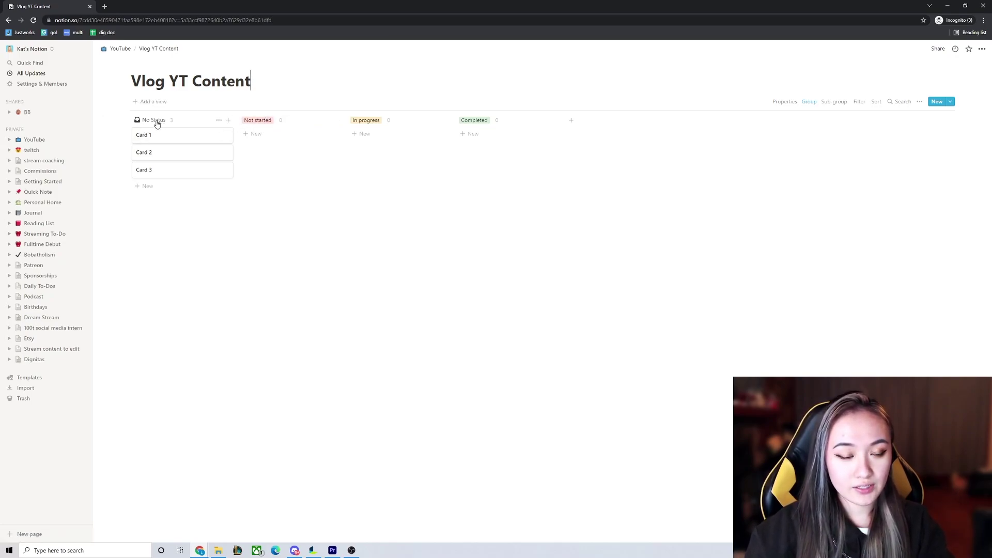
click(220, 120)
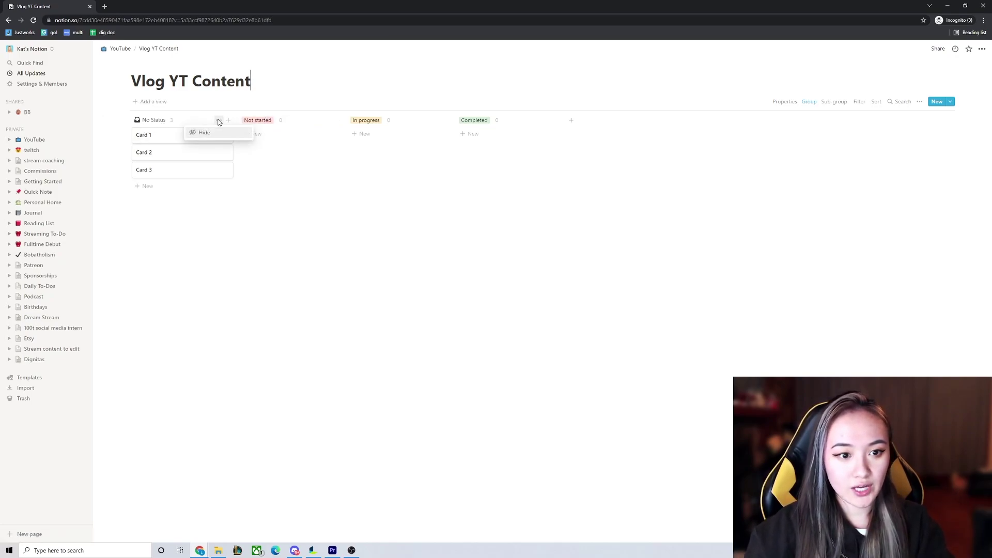
click(174, 122)
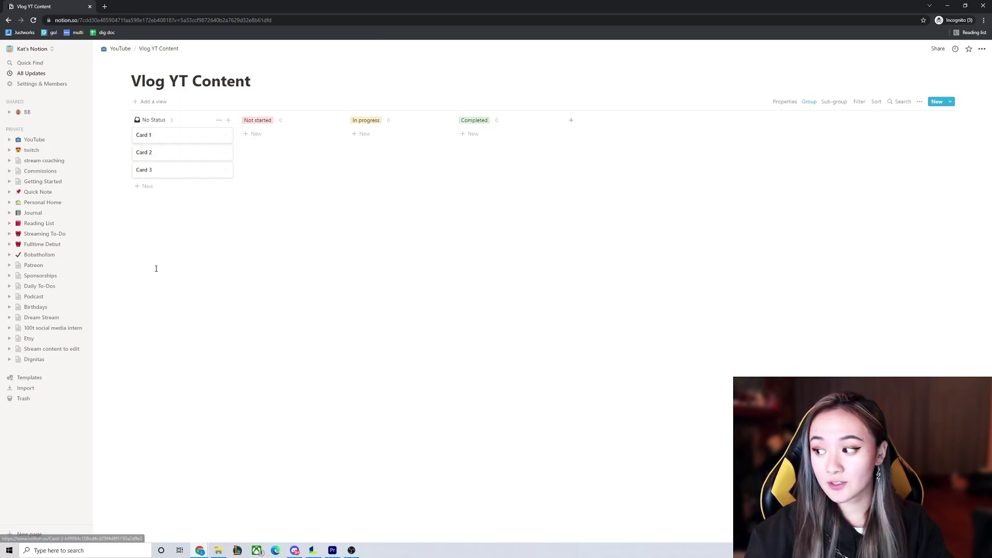
click(263, 124)
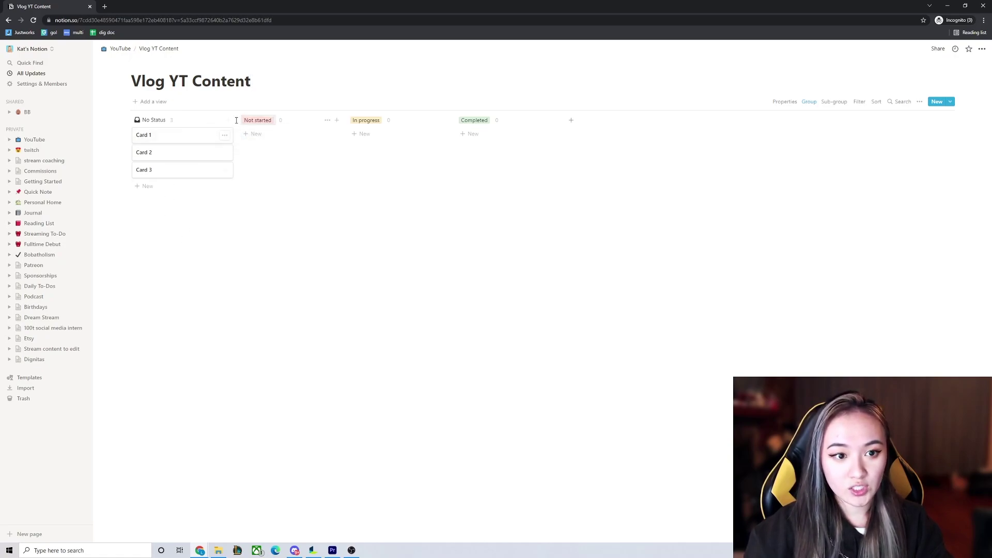
Make a first pass at renaming Not started to 'Filmed' and In progress.
click(261, 124)
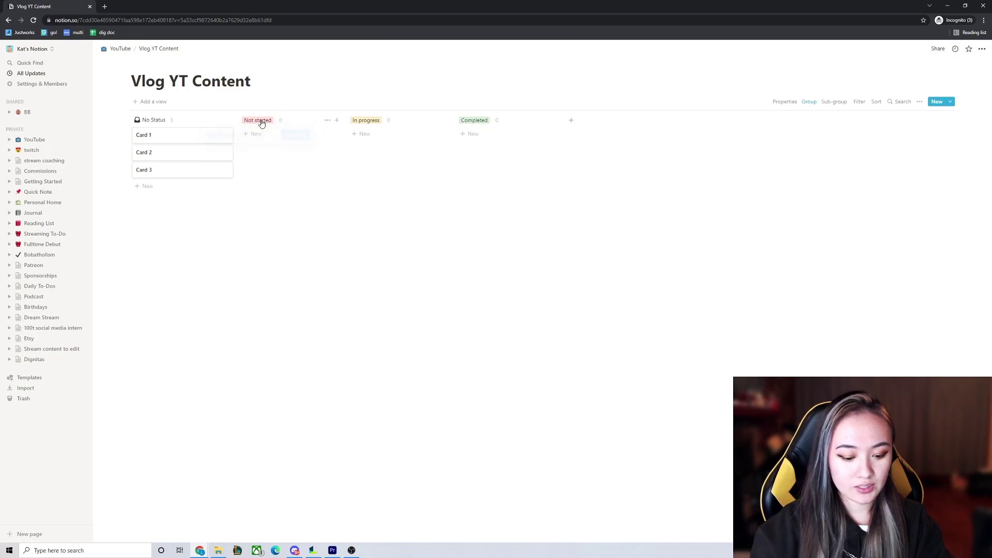
click(262, 123)
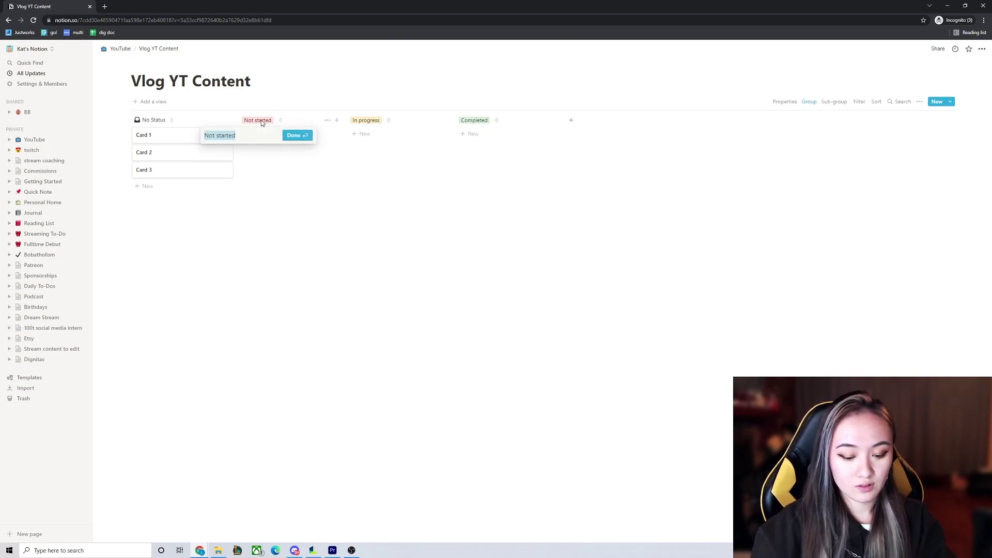
key(BackSpace)
text(Filmed)
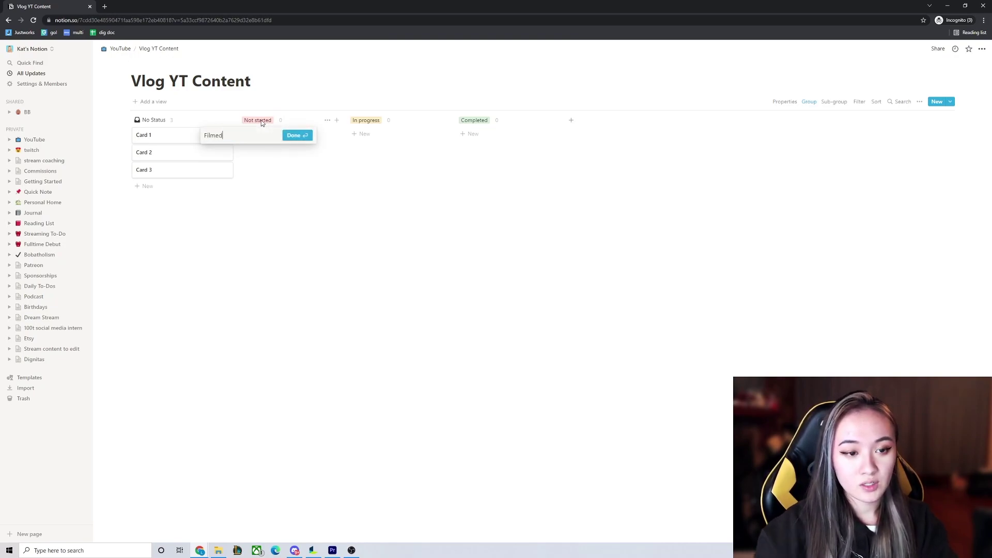
click(365, 122)
click(364, 122)
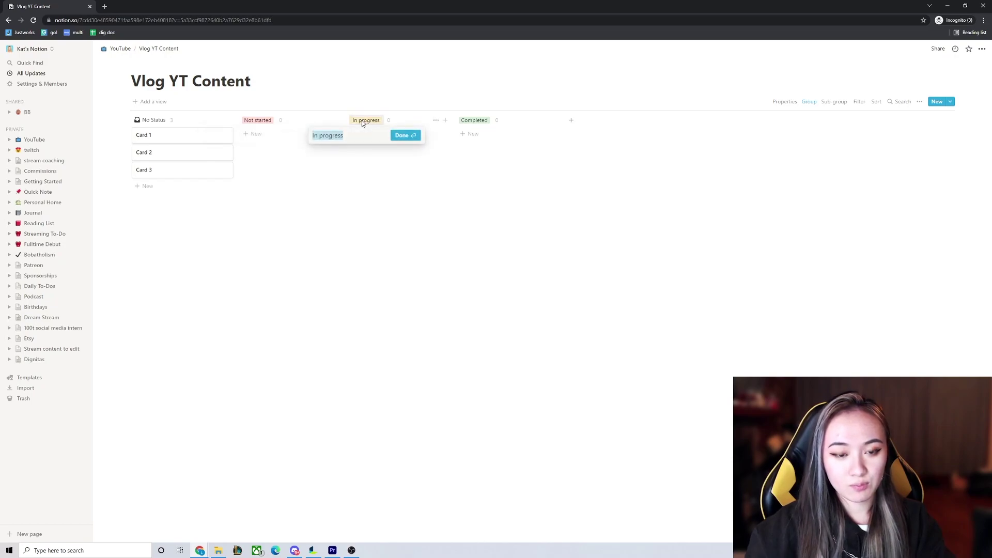
key(BackSpace)
text(In Editing)
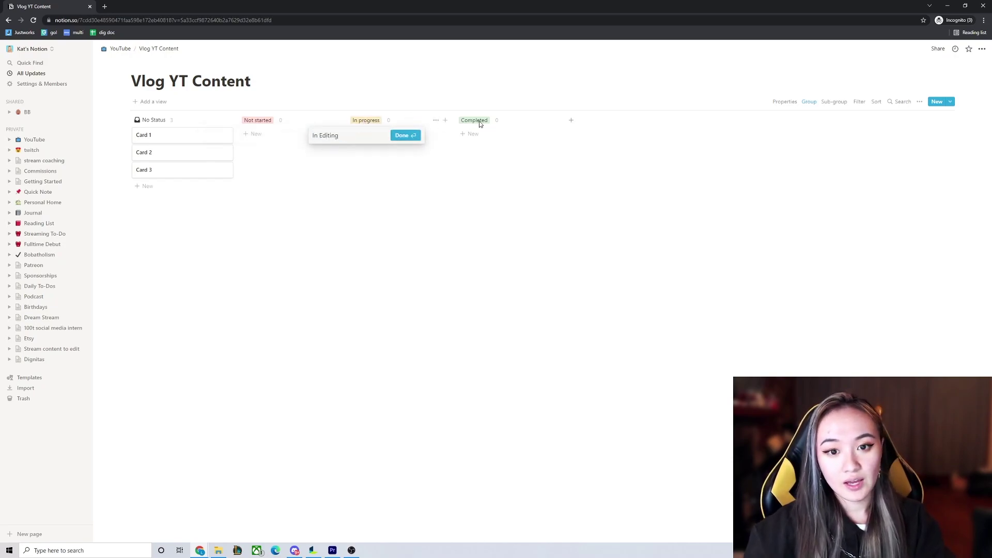
key(Escape)
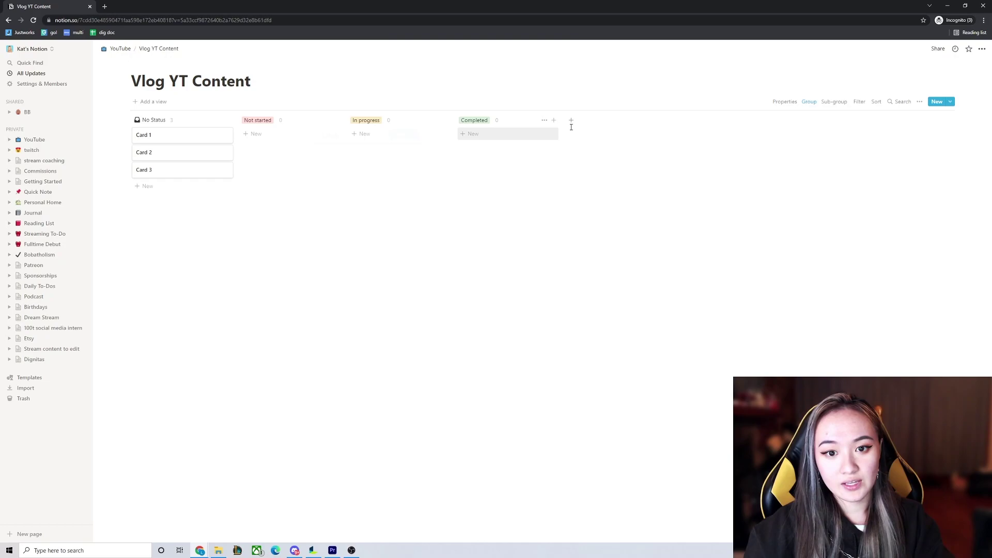
Add a 'Working on thumbnail' group and place it before Completed.
click(572, 120)
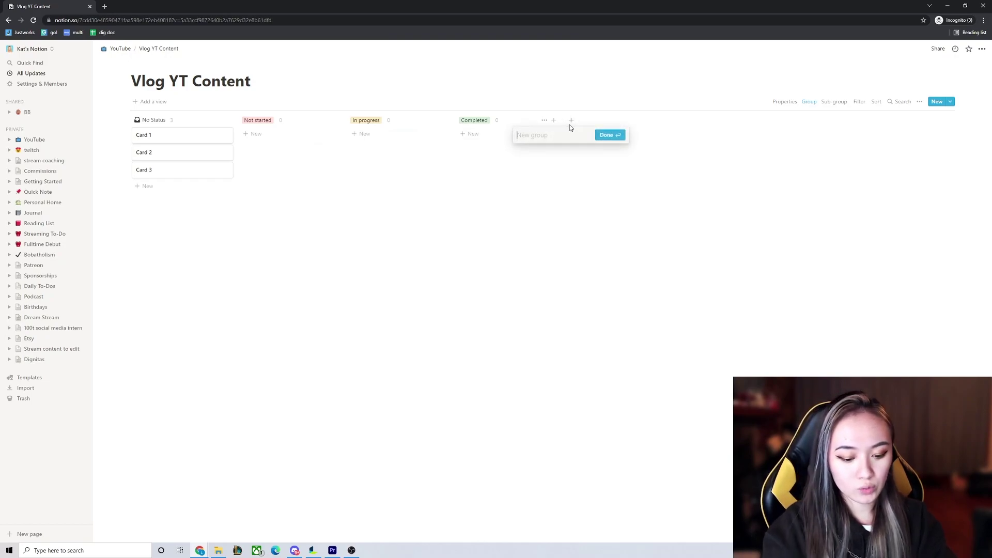
text(Working on thumbnail)
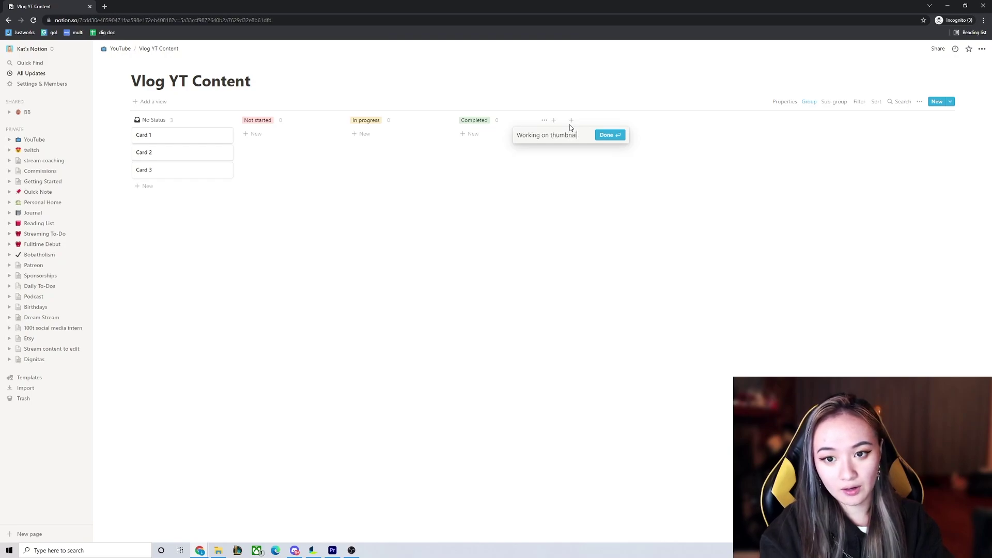
click(607, 135)
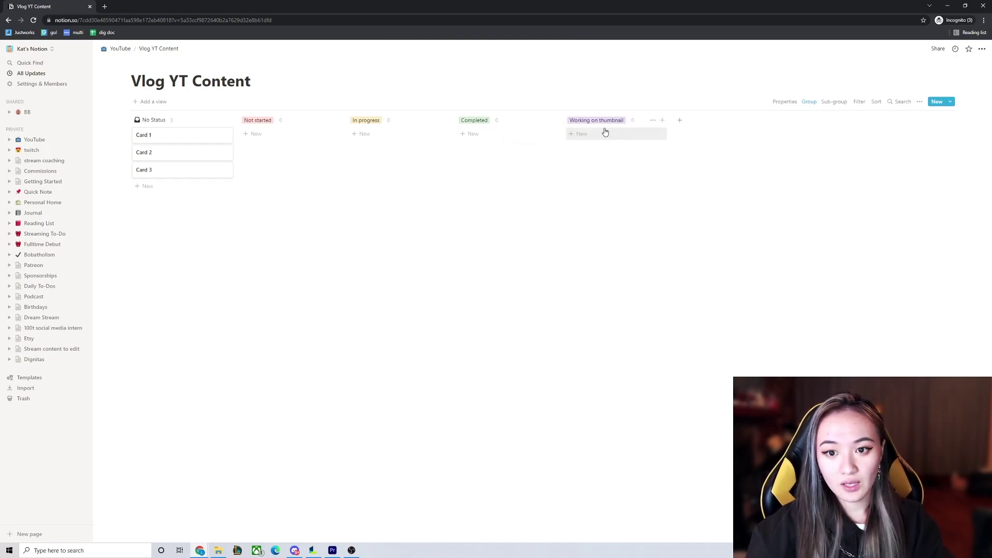
drag(613, 123, 498, 121)
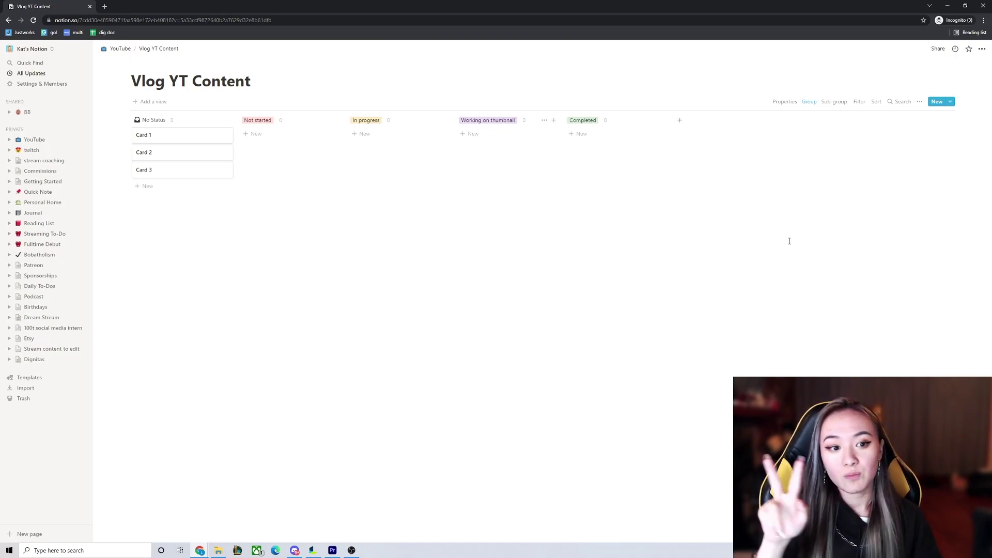
Rename the stages Not started and In progress to 'Filmed' and 'In Editing'.
click(261, 121)
text(Fi)
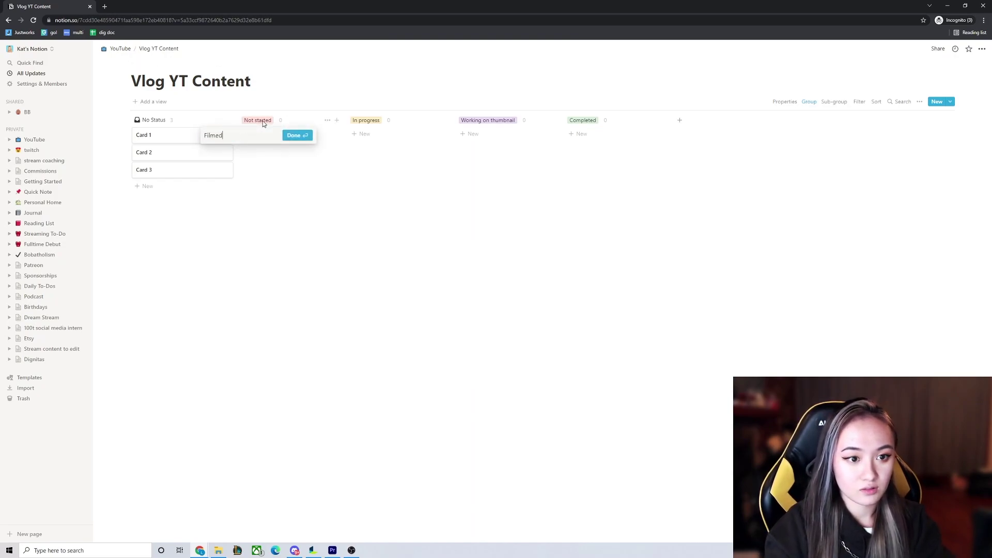
text(lmed)
key(Return)
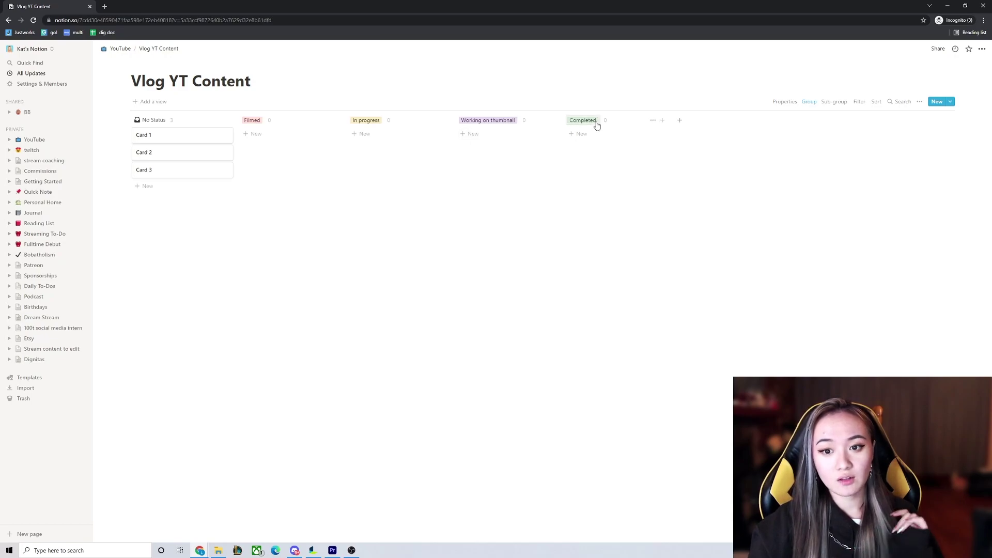
click(380, 121)
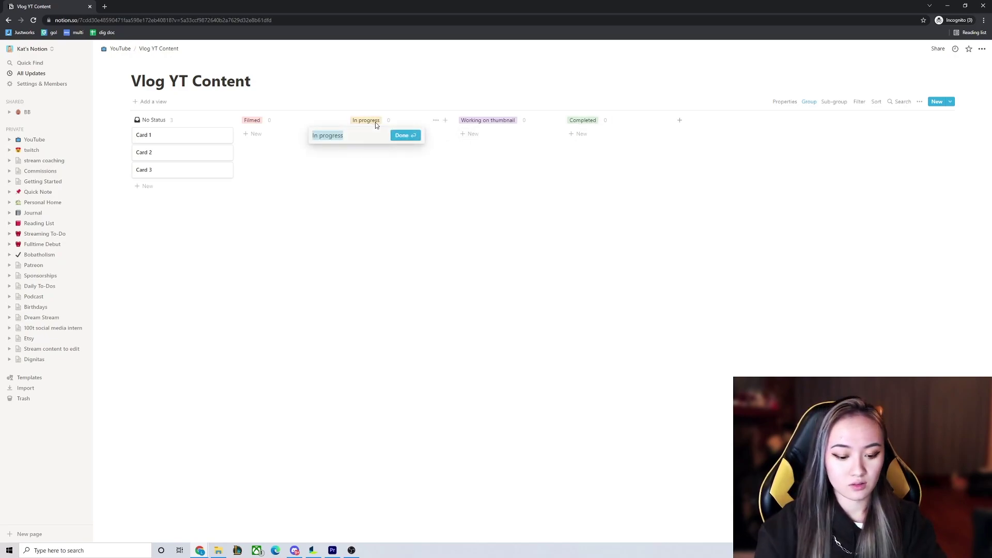
key(BackSpace)
key(Return)
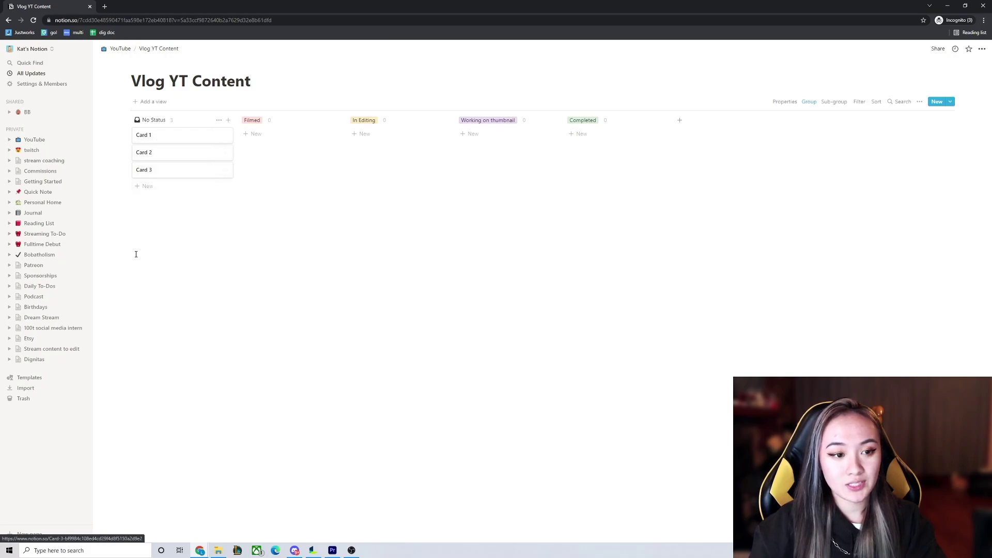
Rename the first Vlog YT Content card to 'how to use notion'.
drag(150, 173, 176, 170)
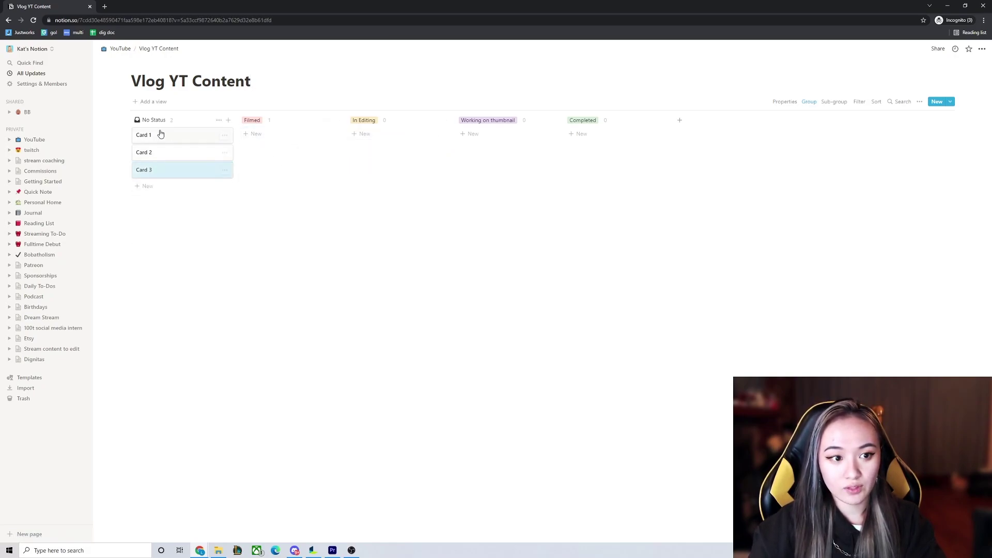
click(161, 136)
drag(407, 119, 283, 114)
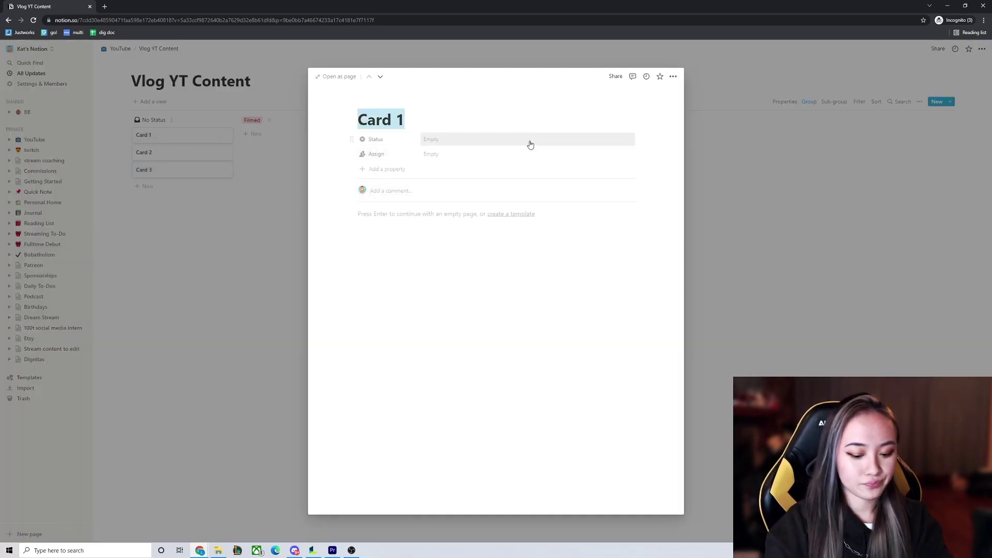
text(how to use notion)
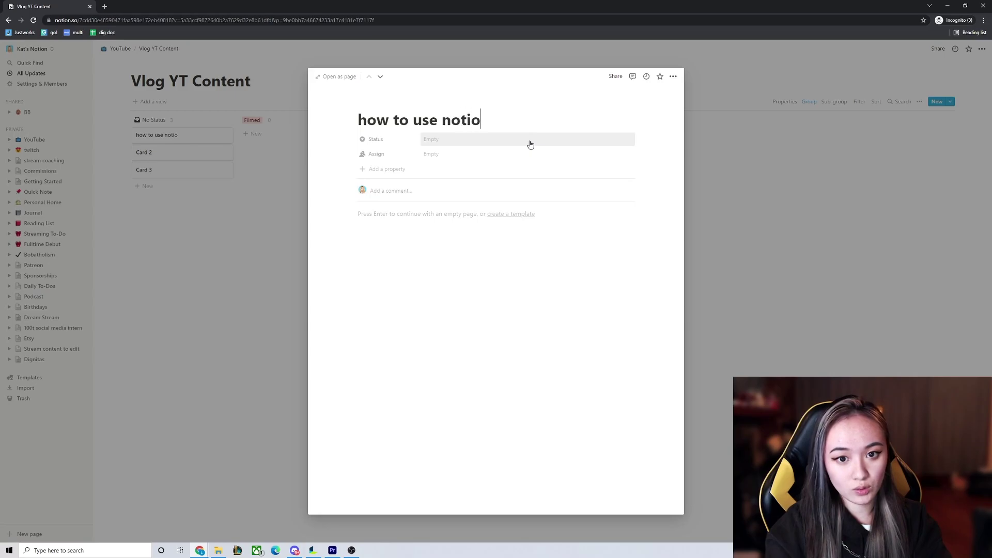
key(Return)
click(274, 227)
Rename the second card to 'boba date'.
click(161, 154)
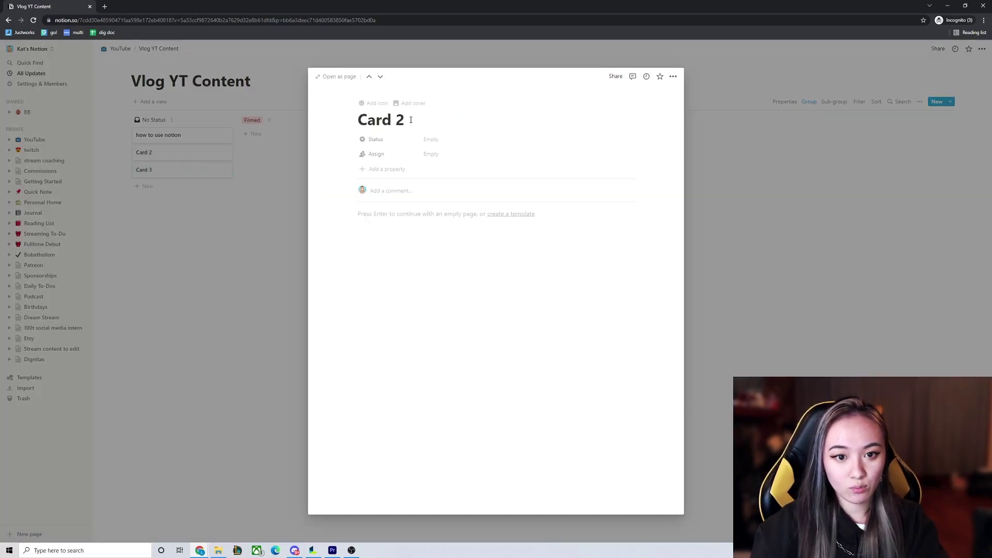
drag(405, 119, 380, 128)
text(boba date)
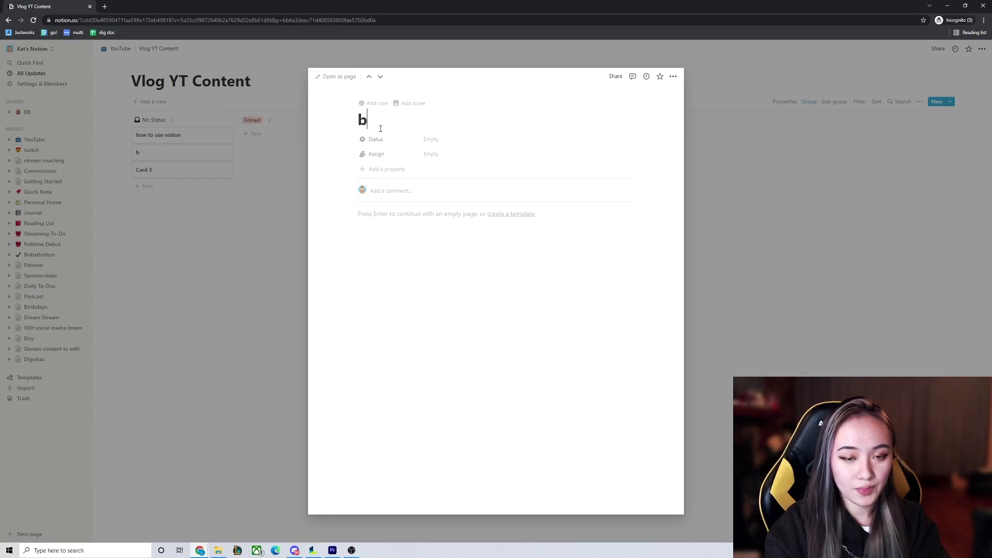
click(277, 128)
Rename the third card to 'disneyland vlog', fixing typos along the way.
click(152, 169)
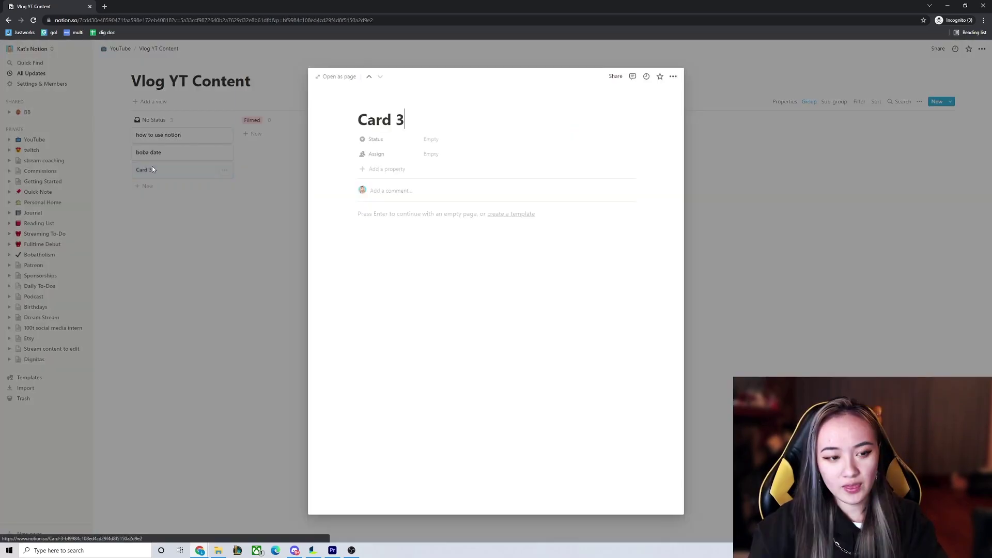
text(disne)
key(BackSpace)
key(BackSpace)
key(BackSpace)
key(BackSpace)
key(BackSpace)
key(BackSpace)
key(BackSpace)
key(BackSpace)
key(BackSpace)
key(BackSpace)
key(BackSpace)
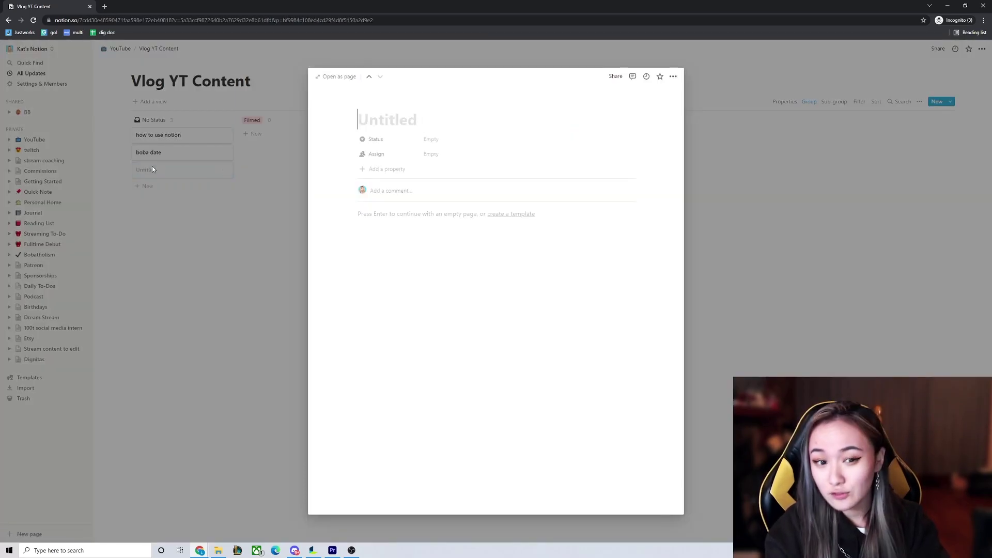
text(disneyland b)
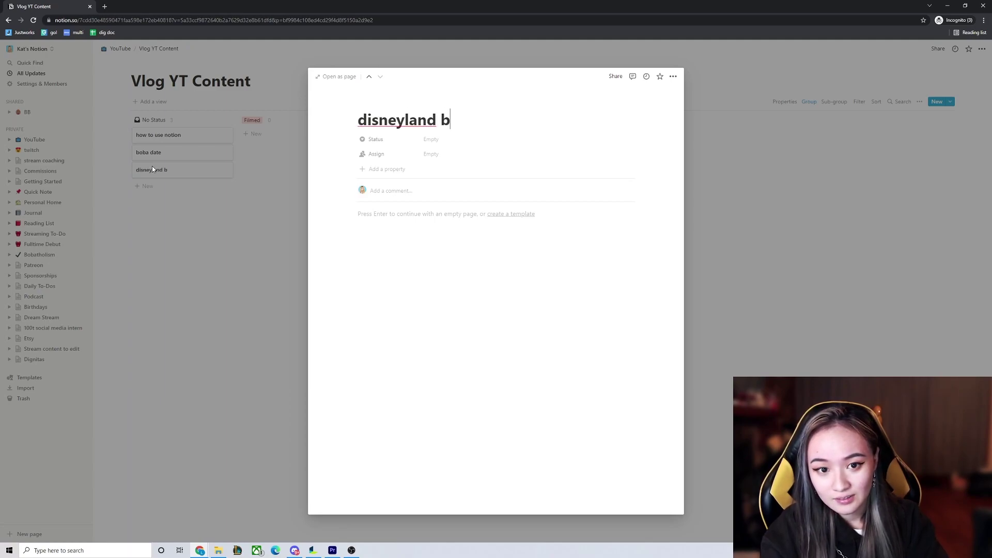
key(BackSpace)
text(vlog)
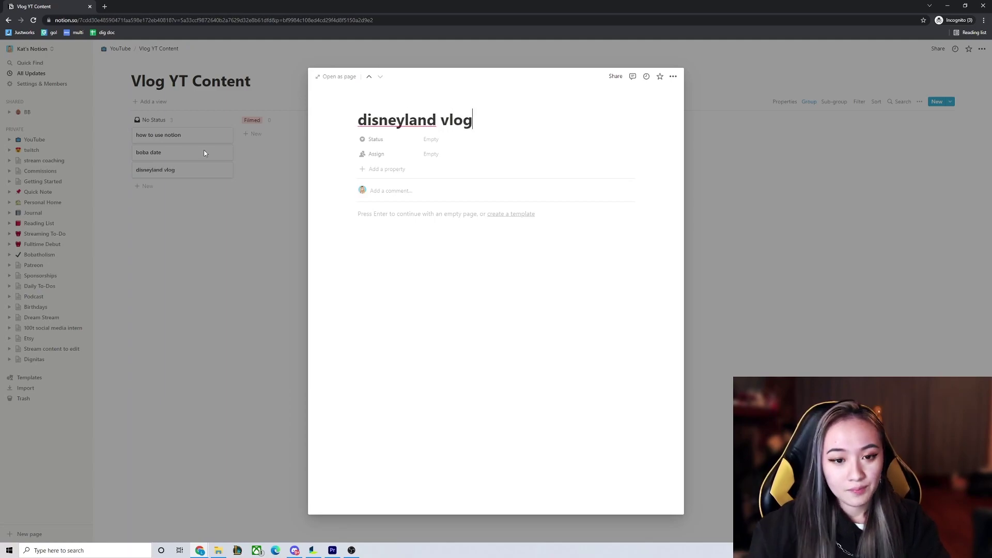
click(210, 229)
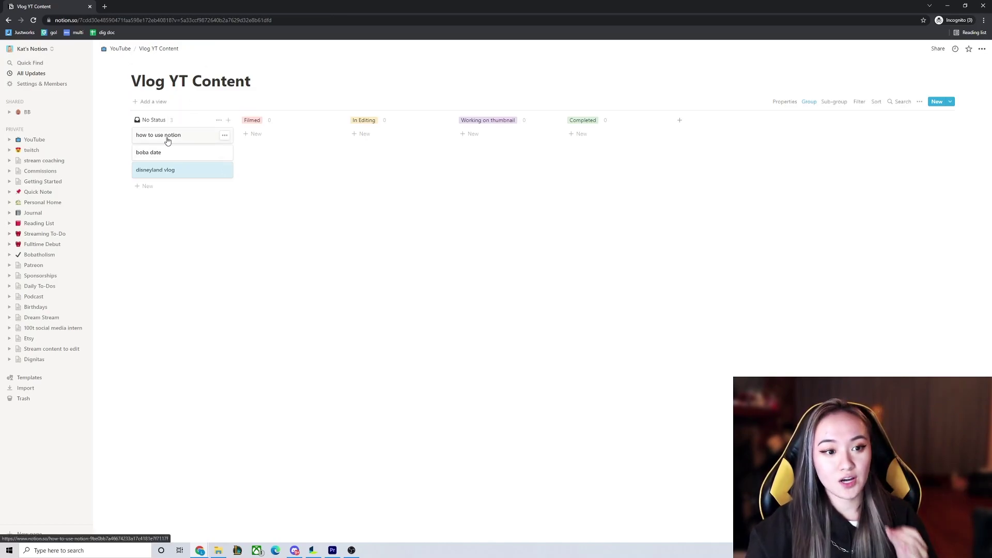
Drag the 'how to use notion' card from No Status through Filmed into Working on thumbnail.
drag(155, 133, 403, 142)
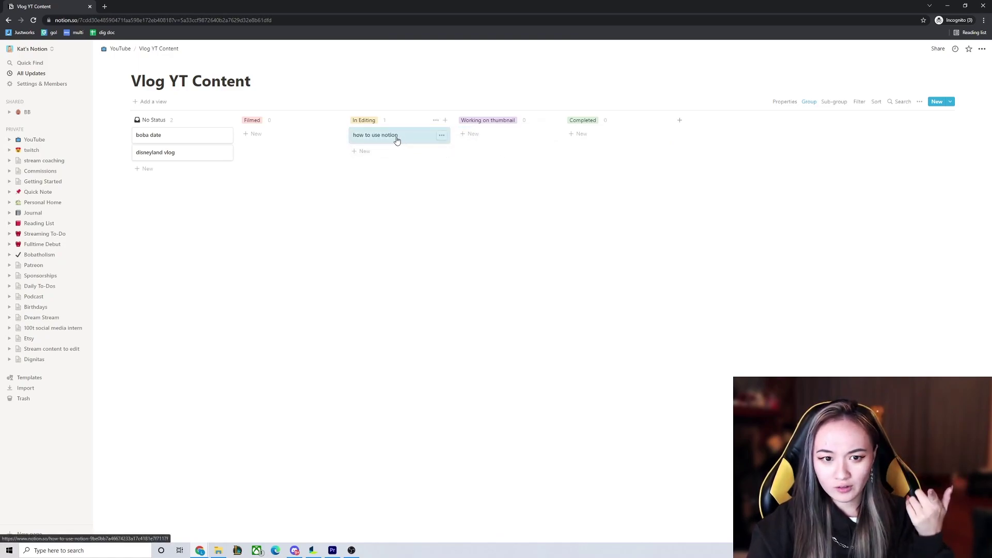
drag(389, 142, 485, 133)
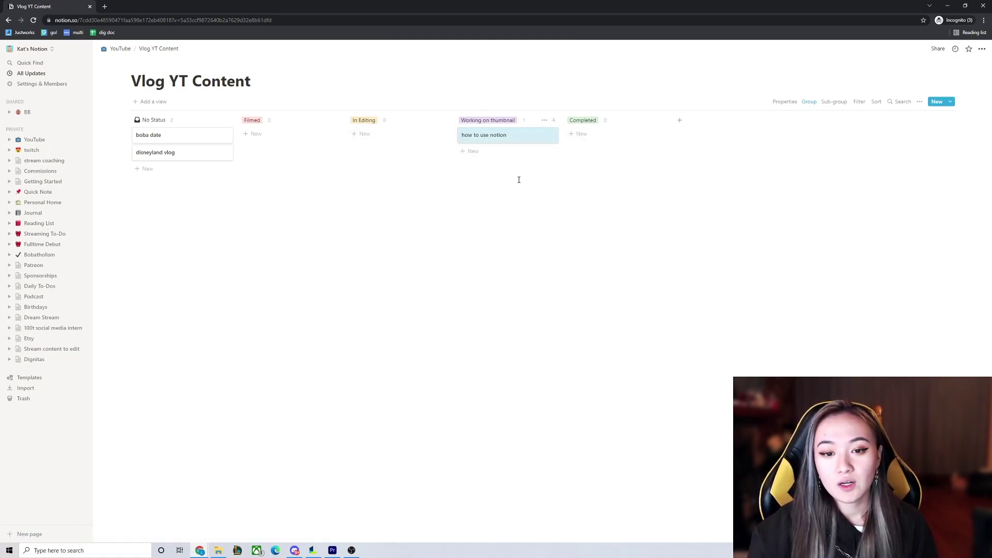
mouse_move(506, 134)
mouse_down()
mouse_move(387, 137)
mouse_move(498, 133)
mouse_up()
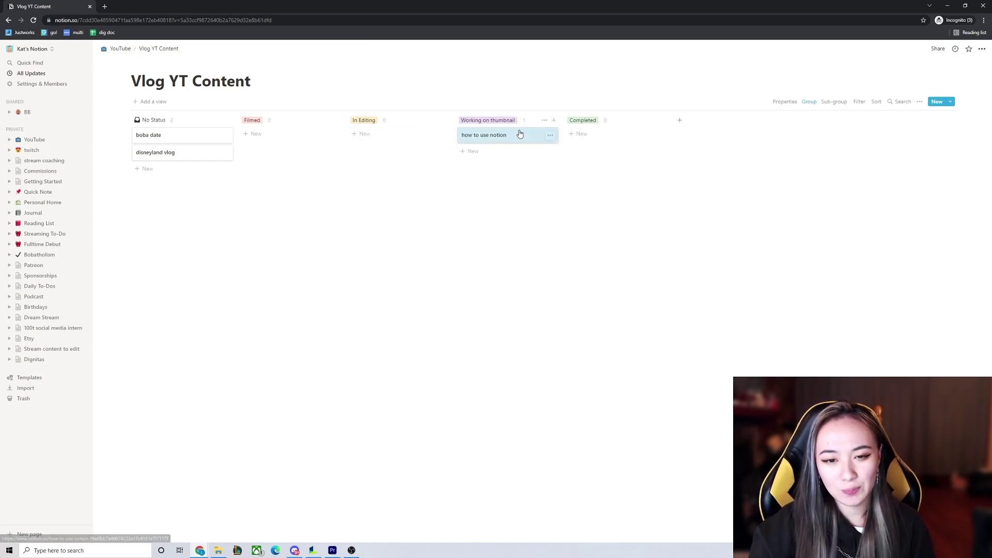
Open the 'how to use notion' card and set its Status to In Editing.
click(519, 134)
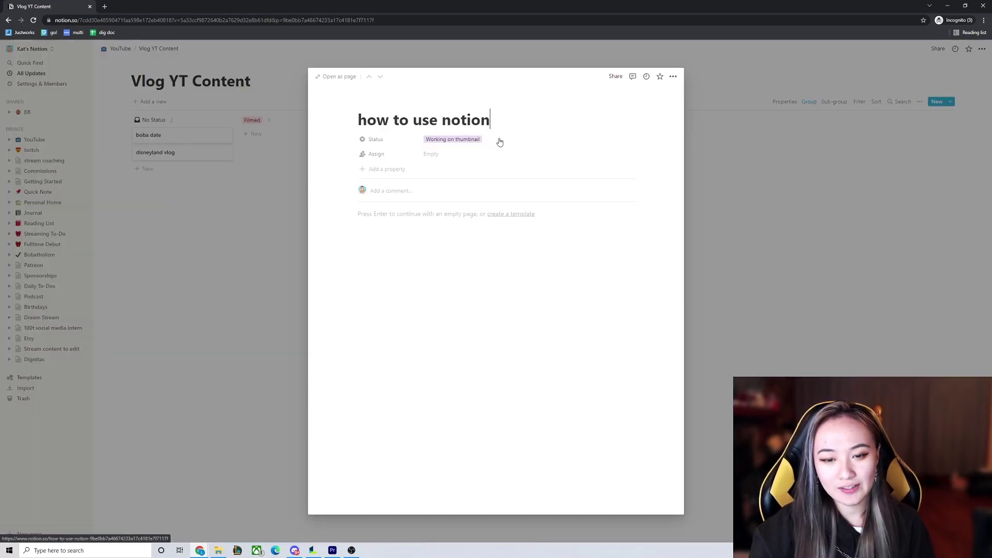
click(457, 144)
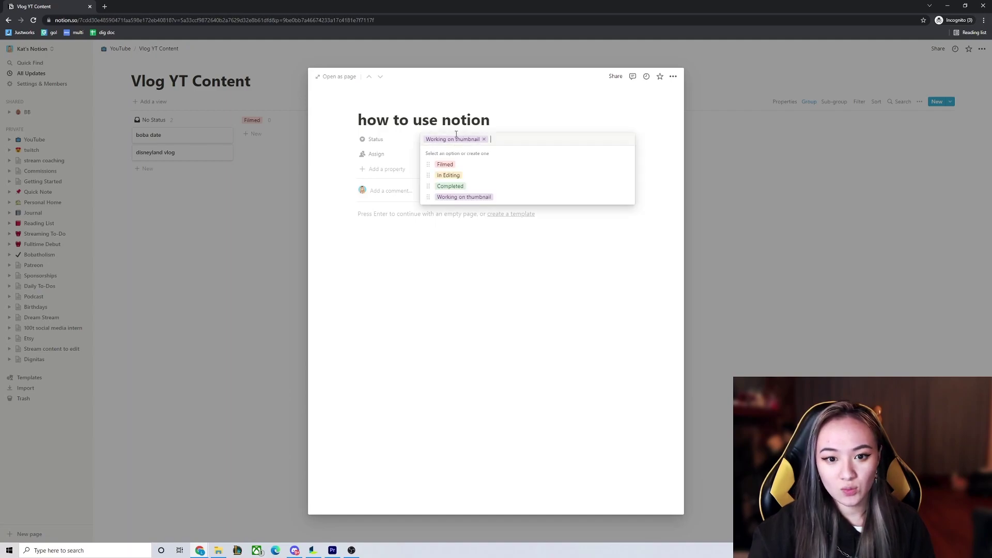
click(446, 175)
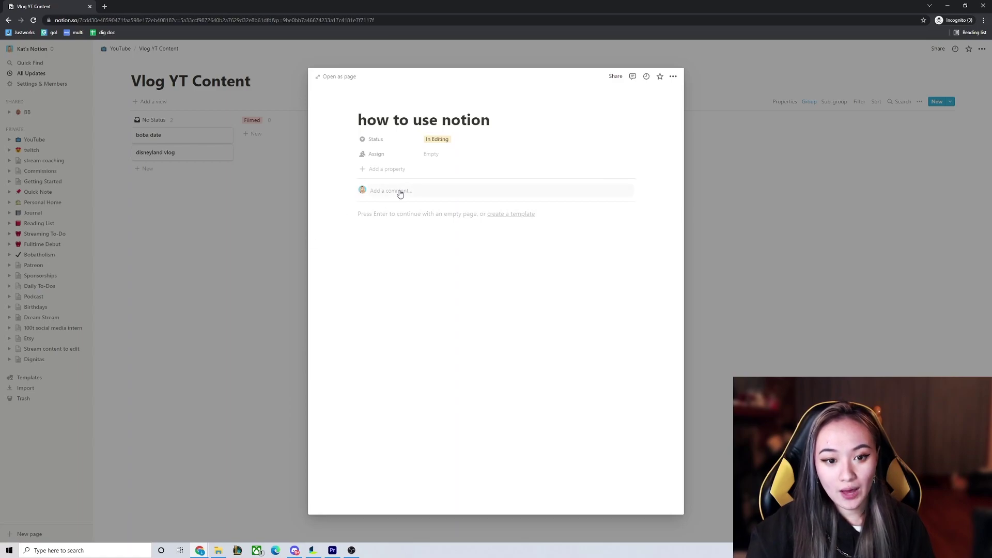
Browse the block-type menu in the card body without inserting anything.
click(362, 216)
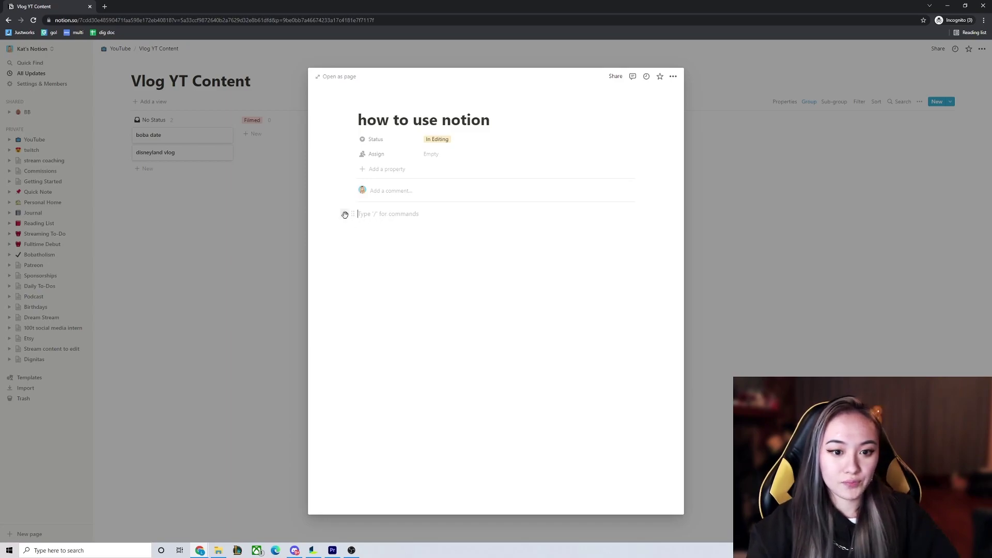
click(344, 214)
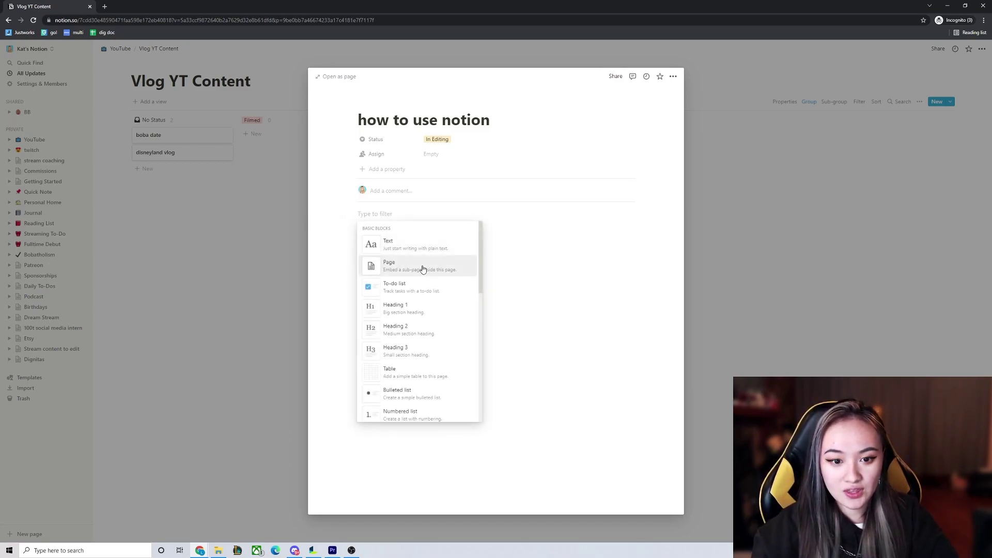
scroll(421, 268, down, 4)
scroll(422, 273, down, 10)
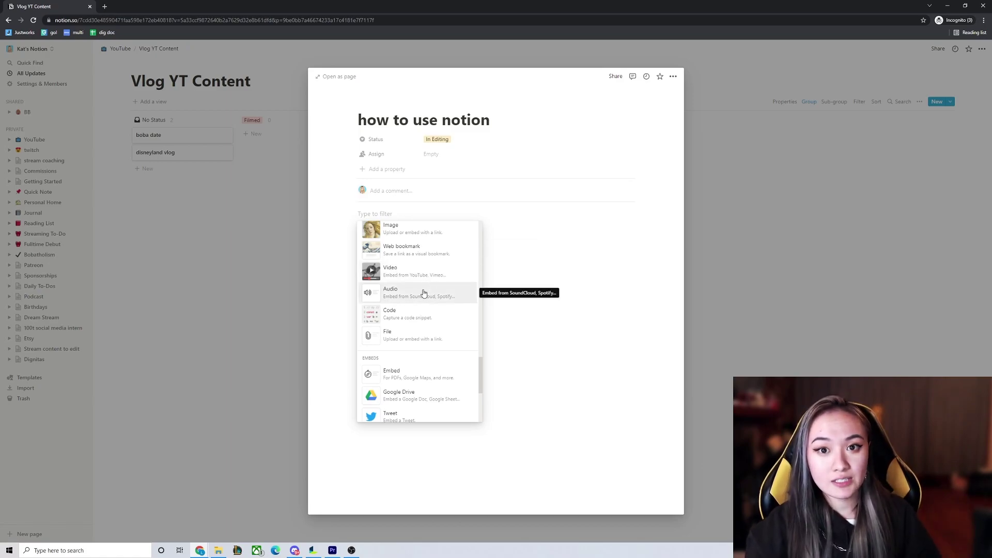
click(488, 264)
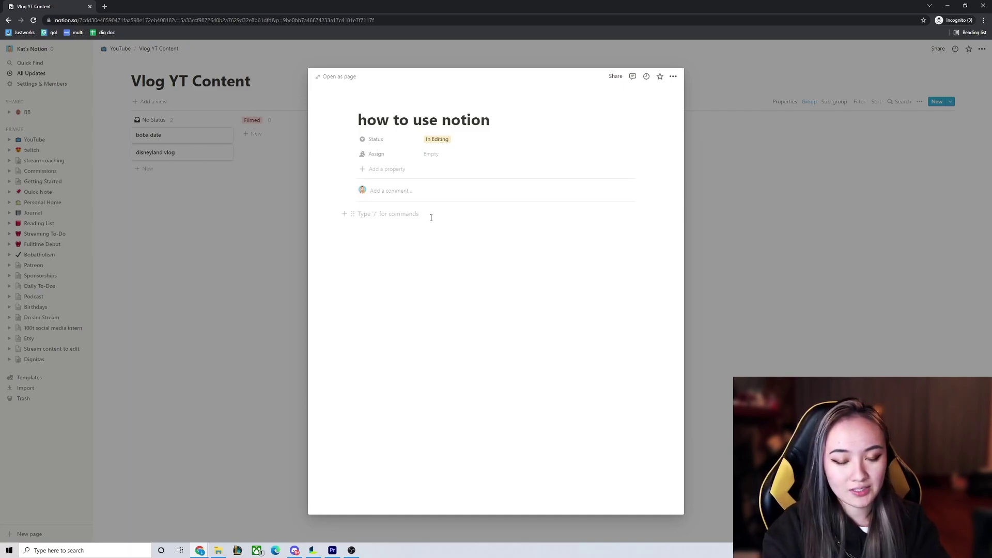
Write the outline 'intro', bullet 'talk about notion', then 'body', and close the card.
text(intro)
key(Return)
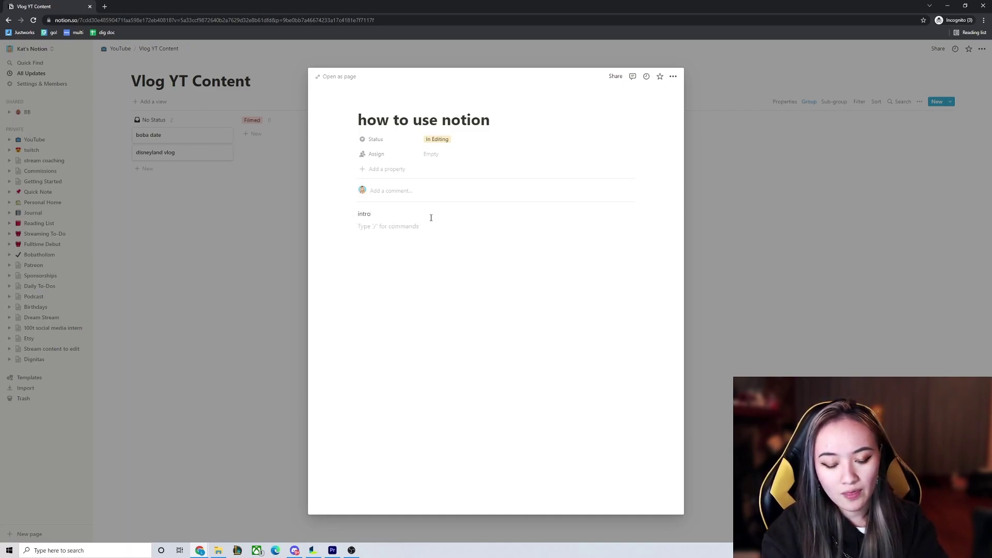
text(-)
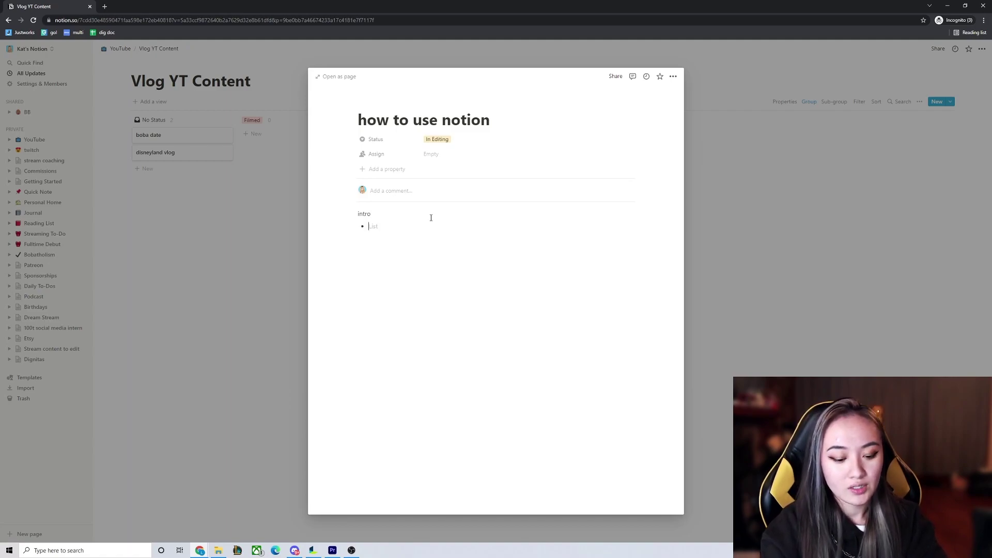
text(talk abo)
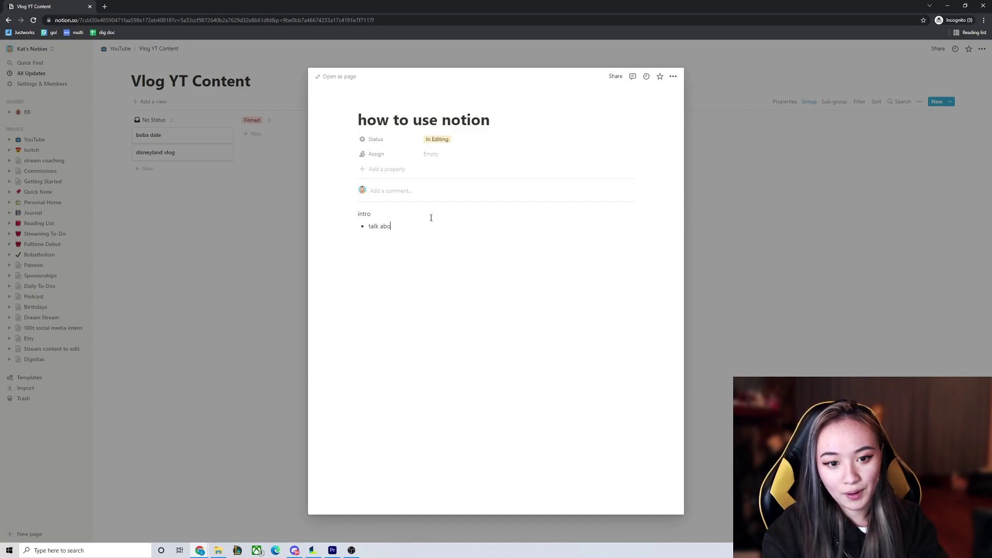
text(ut notion)
key(Return)
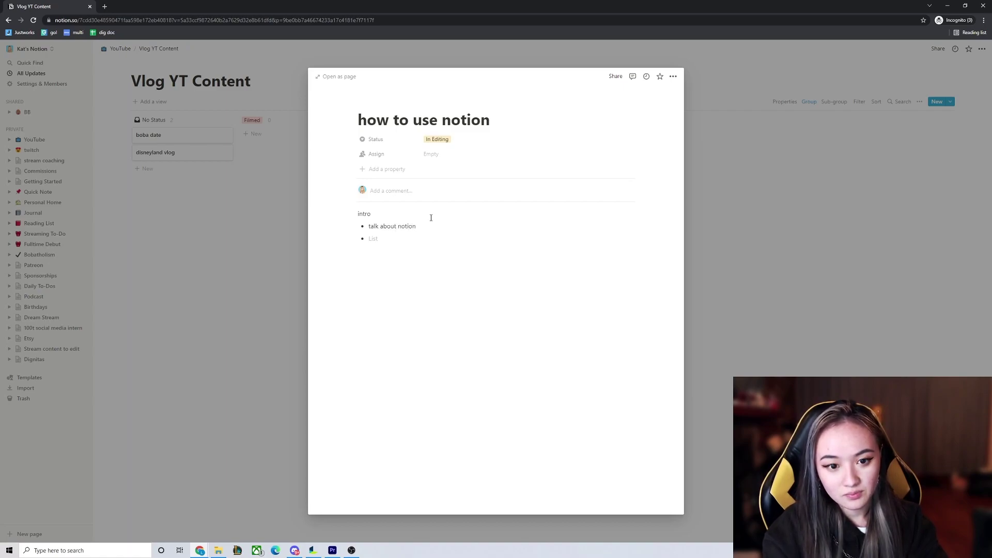
key(Return)
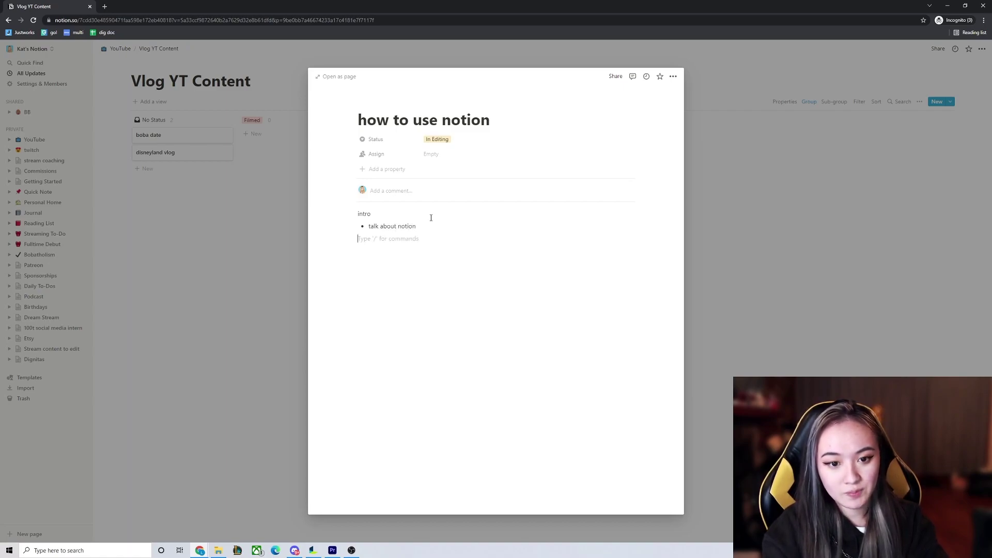
text(body)
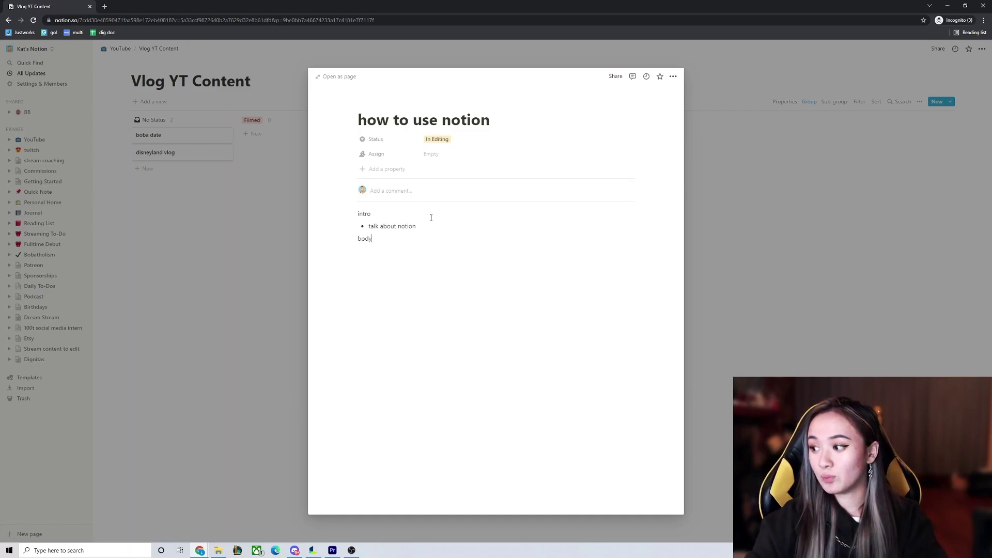
click(231, 252)
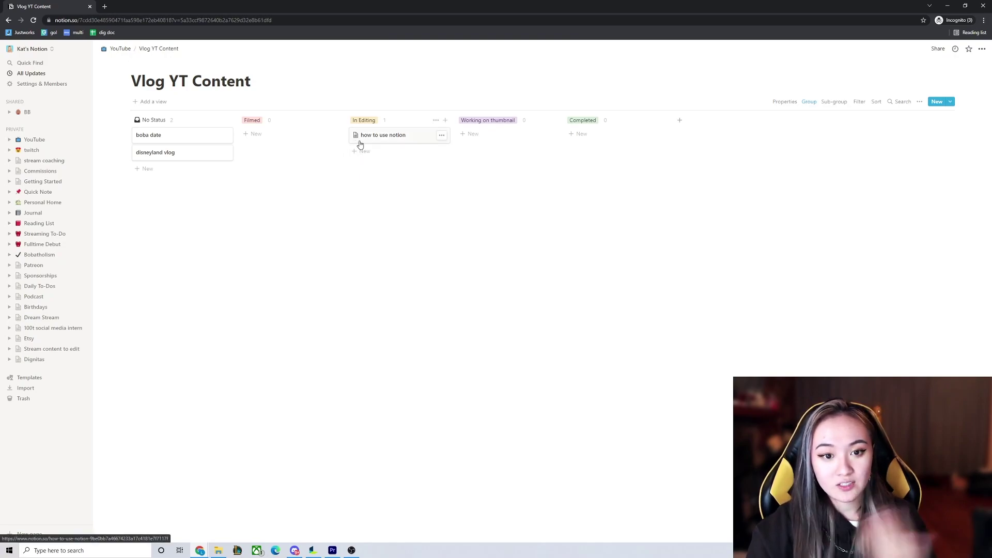
Browse the Main YT Content board from the sidebar, then return to the YouTube page.
click(388, 137)
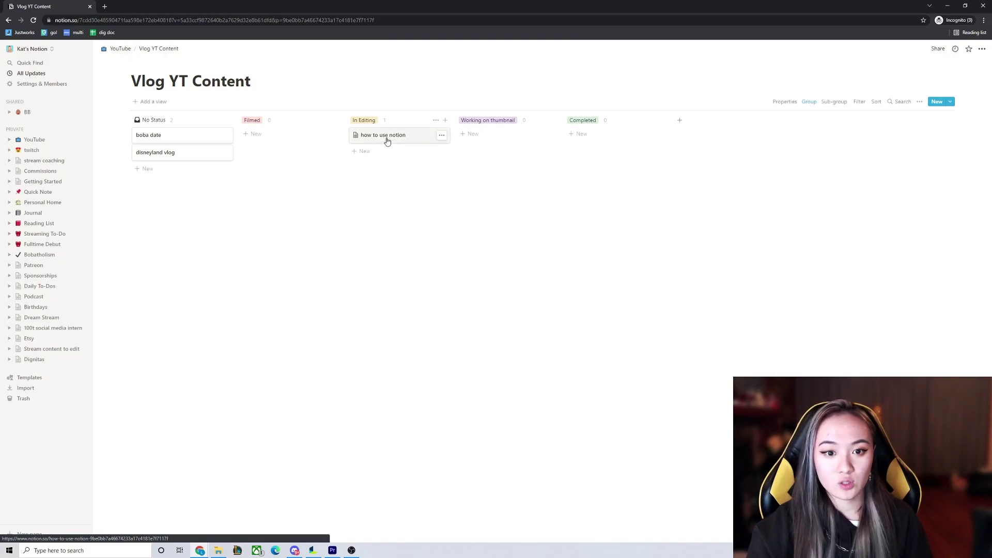
key(Escape)
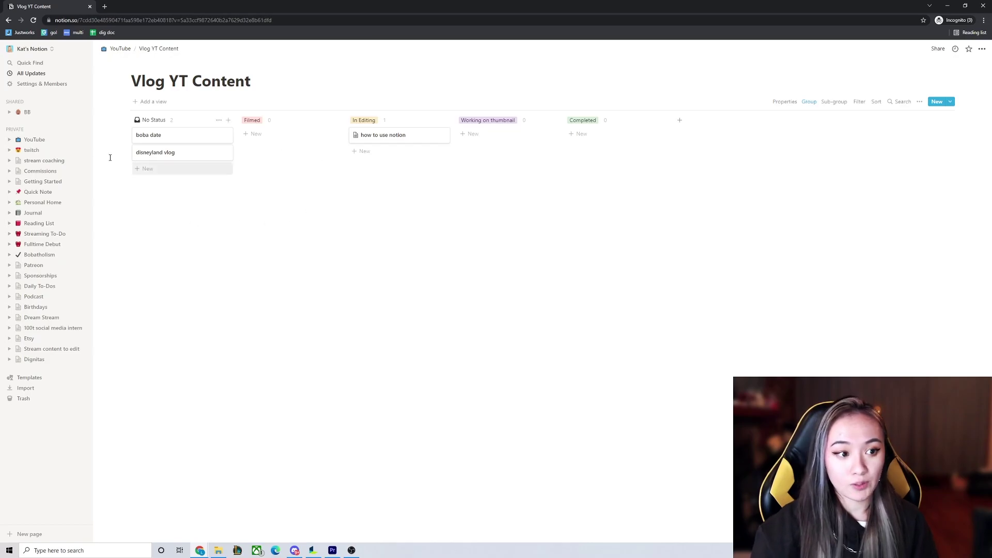
click(9, 142)
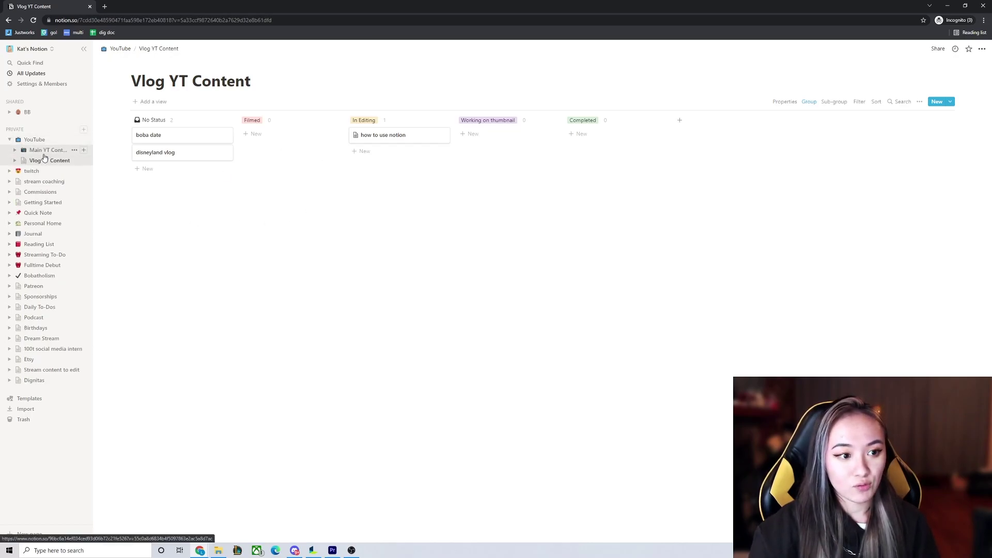
click(47, 151)
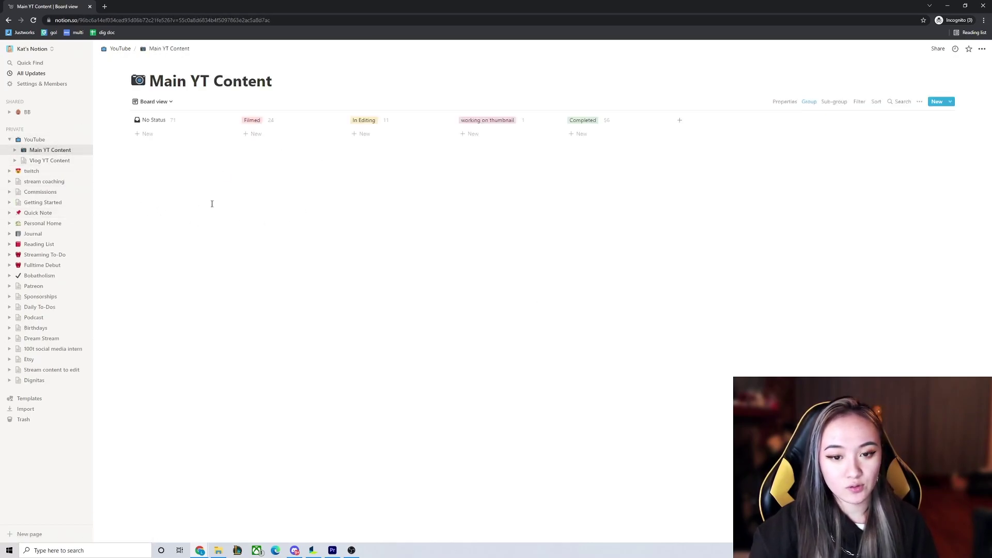
scroll(626, 168, down, 5)
scroll(625, 168, down, 15)
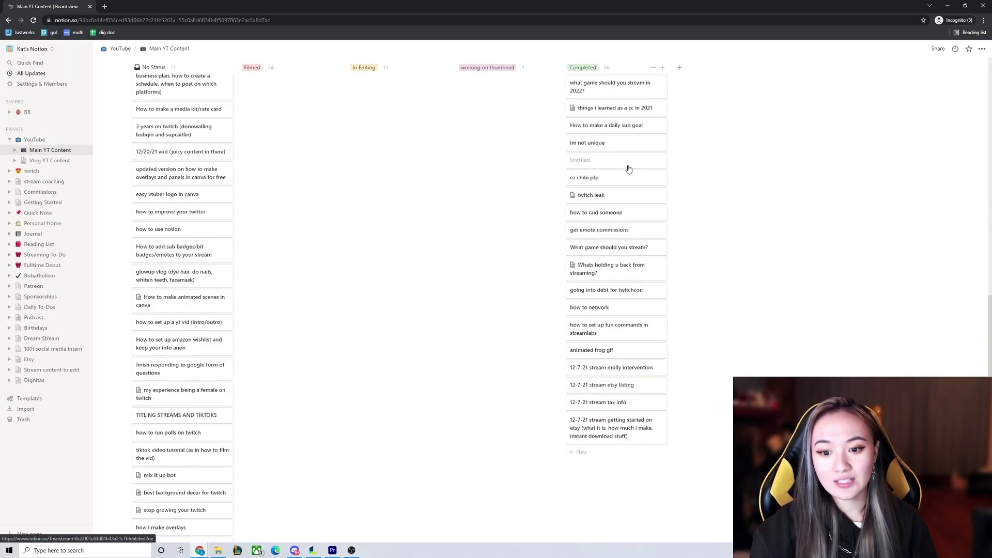
scroll(431, 307, up, 20)
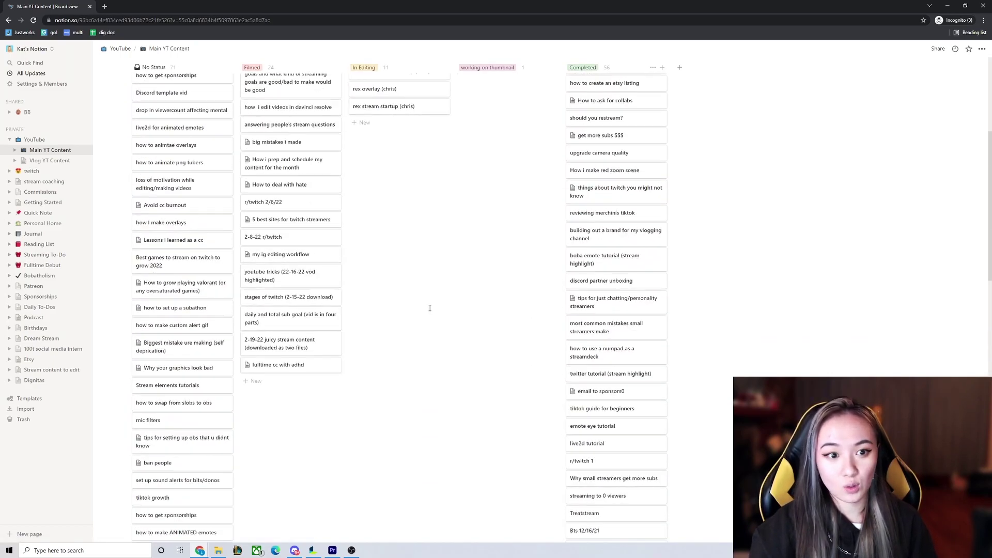
click(34, 140)
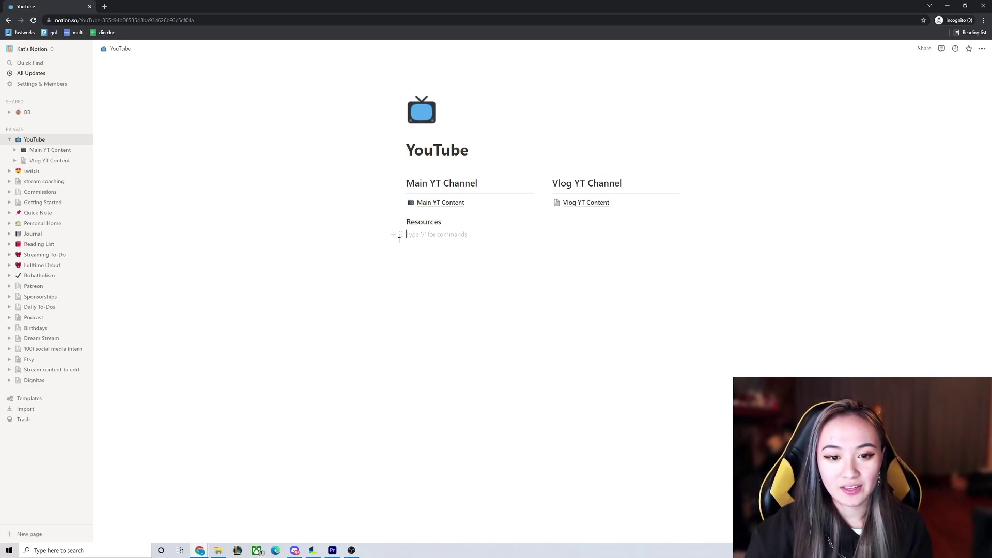
Insert an empty File upload block under the Resources heading.
click(393, 234)
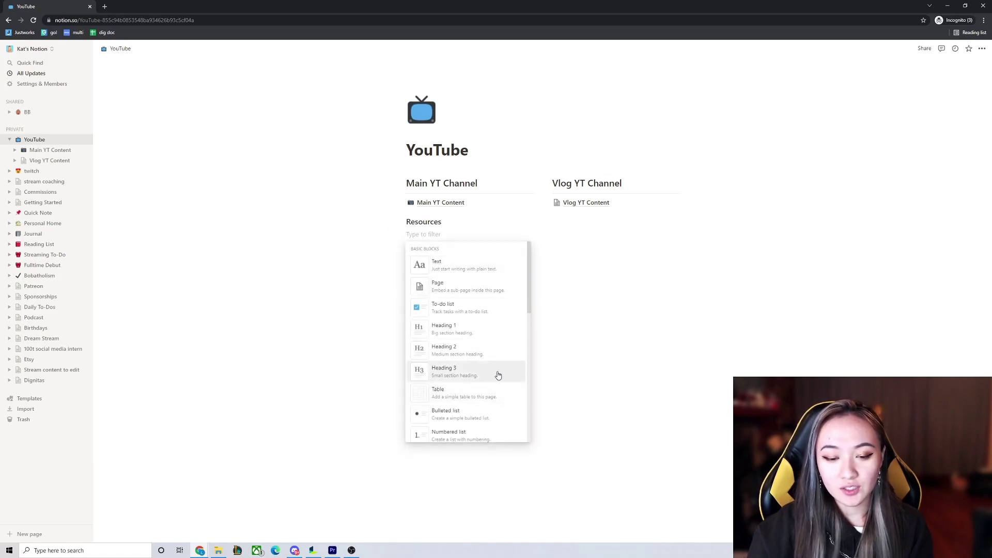
scroll(505, 322, down, 6)
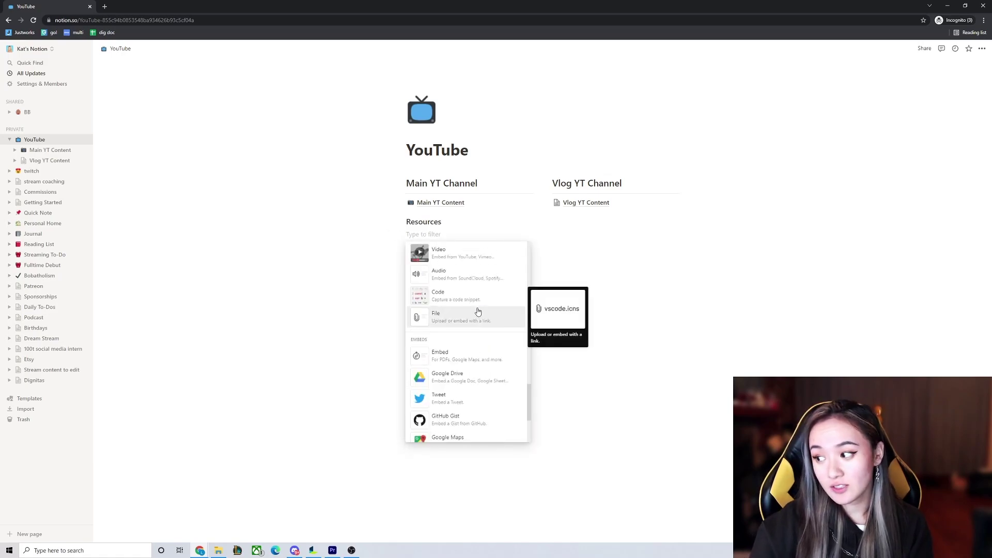
click(458, 323)
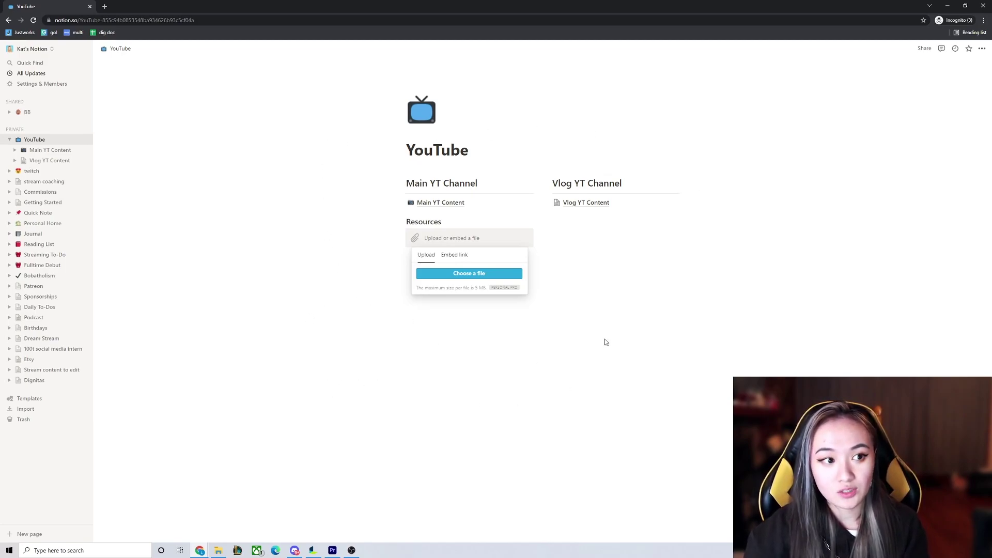
click(320, 218)
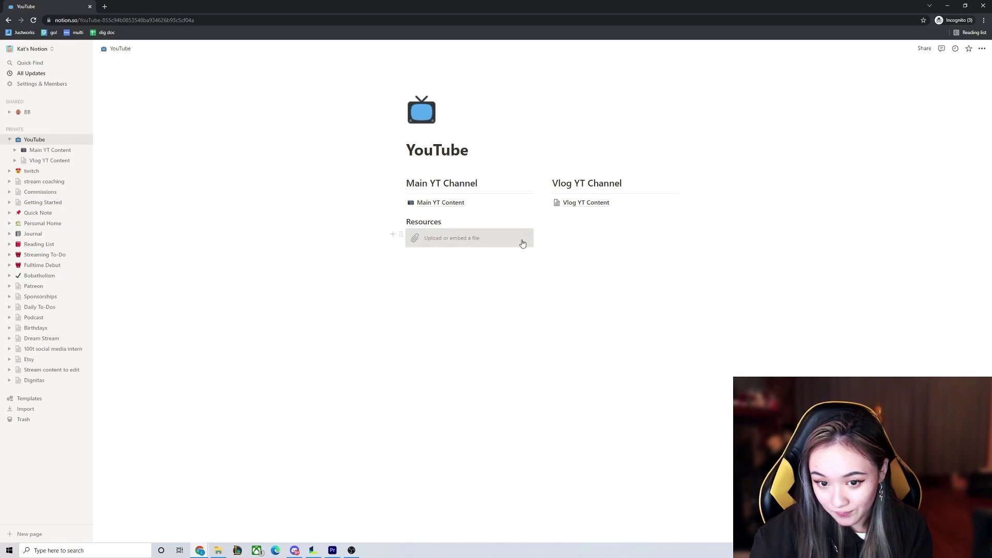
Undo the file block and add a to-do checkbox block under To Dos.
key(ctrl+z)
key(ctrl+z)
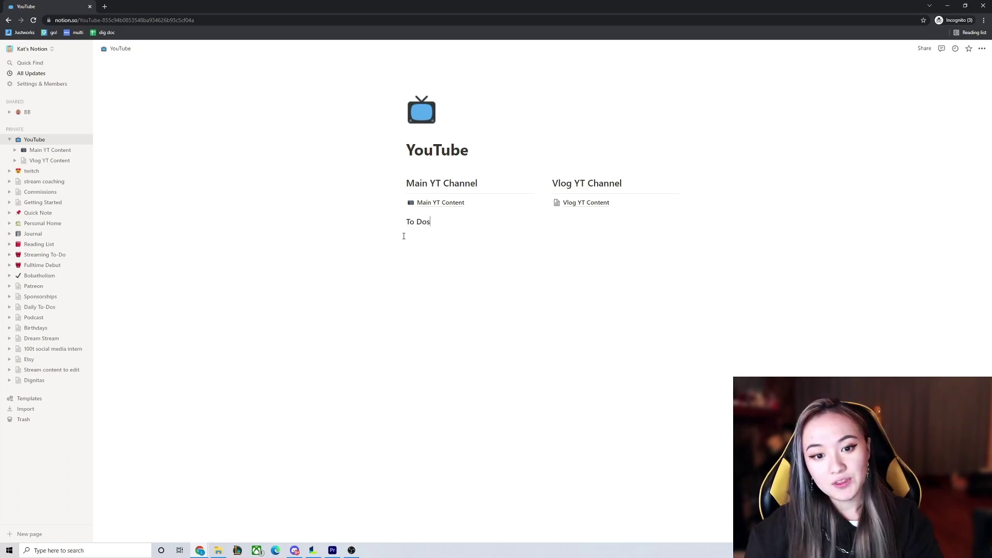
key(Return)
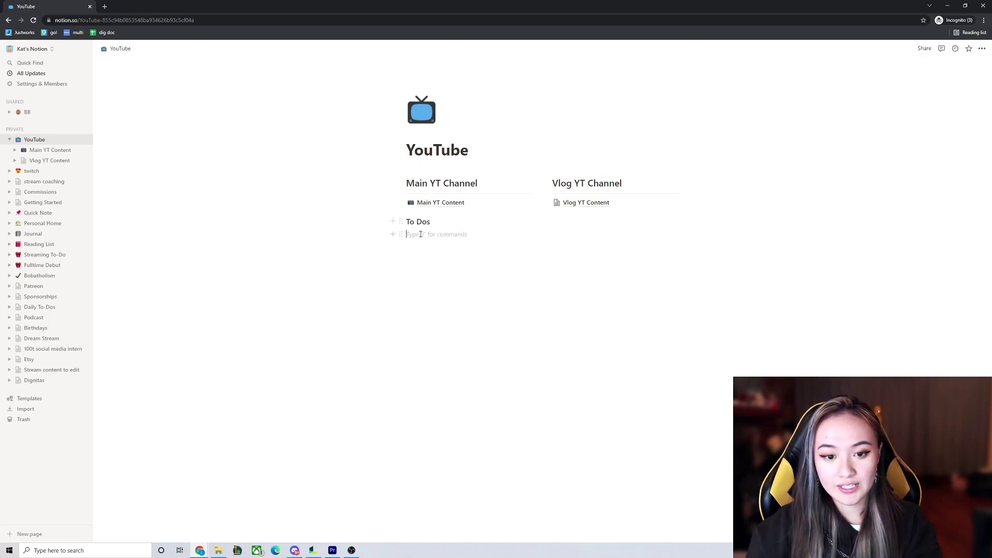
click(393, 235)
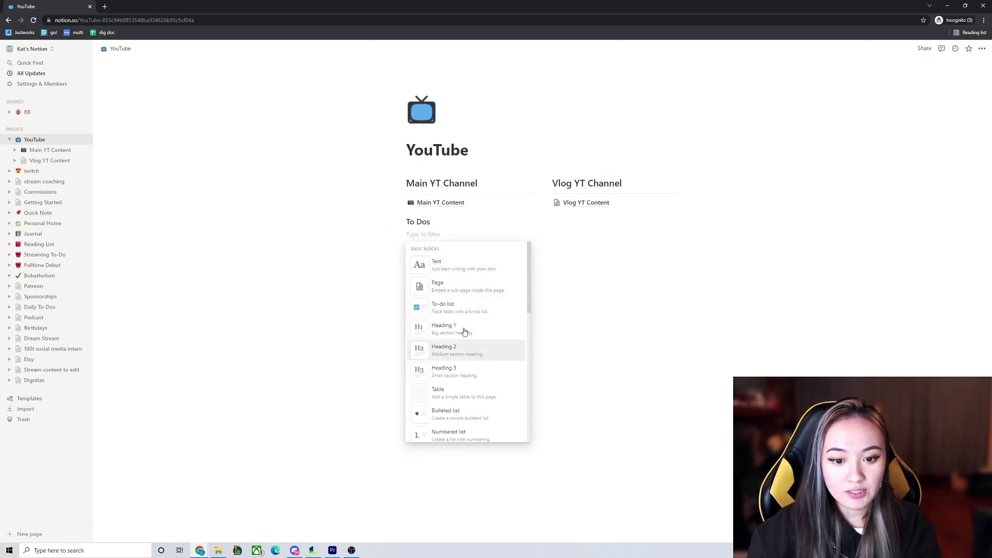
click(453, 310)
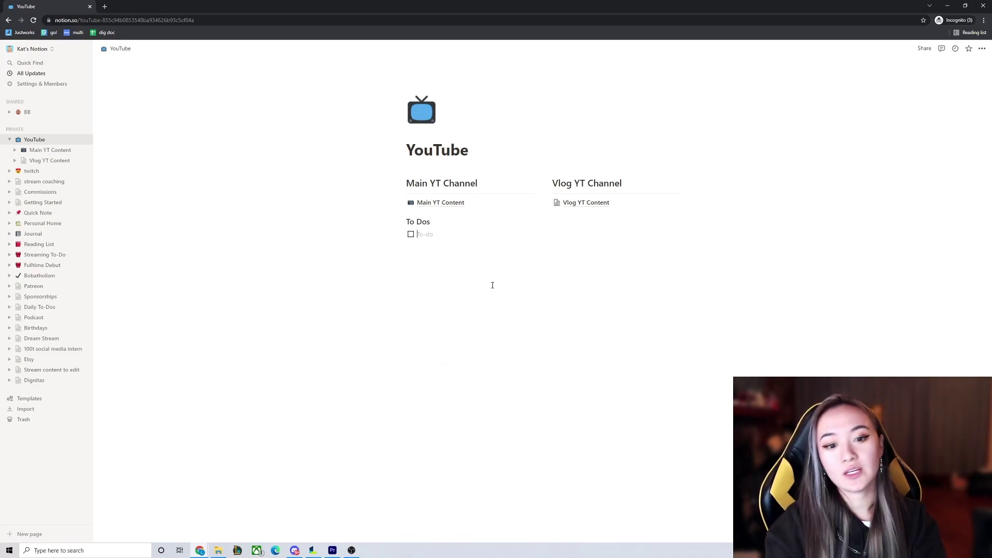
Add the to-dos 'fix banner' and 'make a new outro', leaving both unchecked.
text(fix)
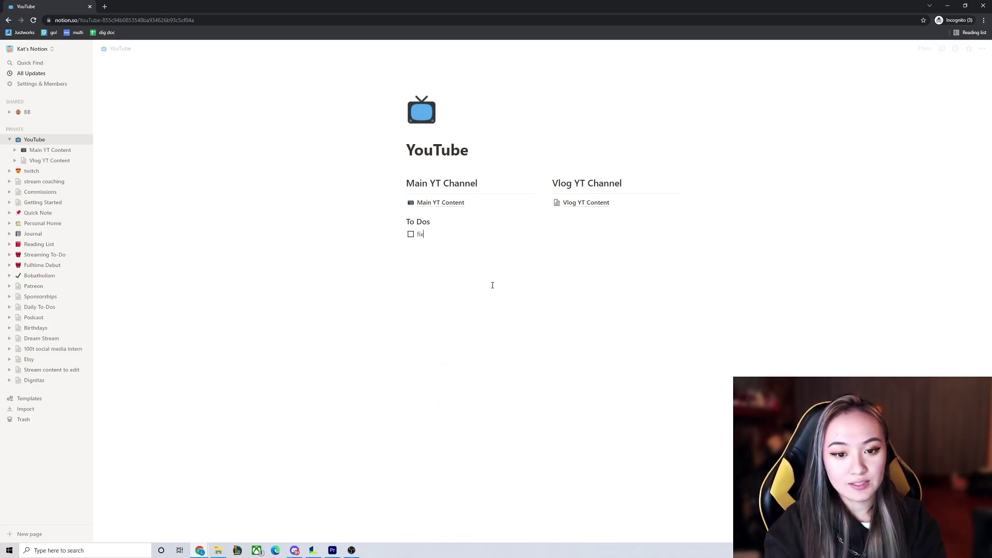
text( banner)
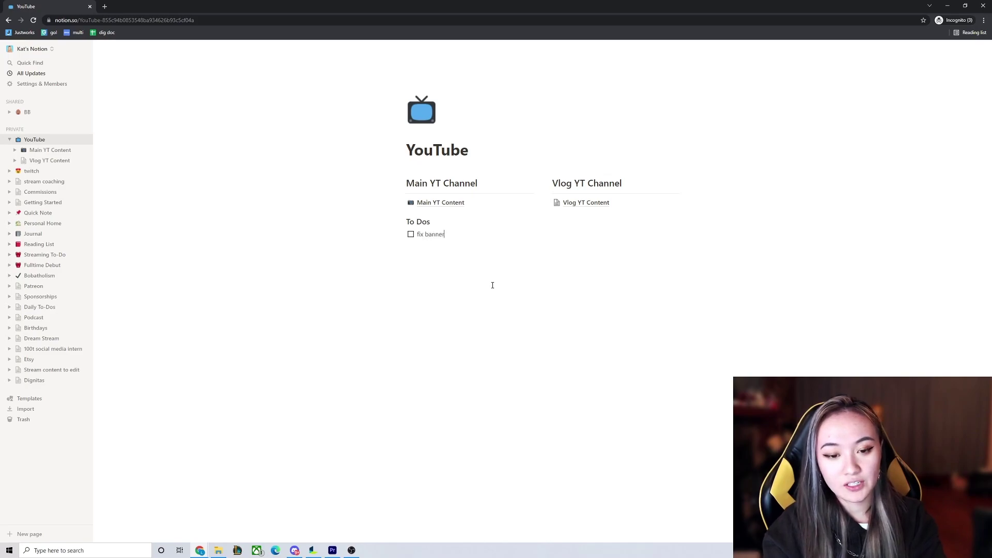
key(Return)
text(make a )
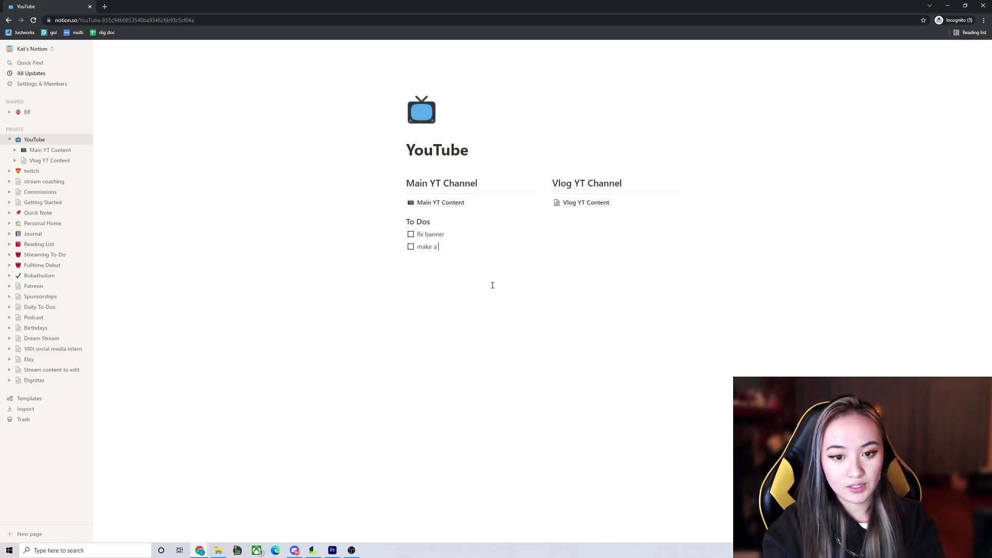
text(new outro)
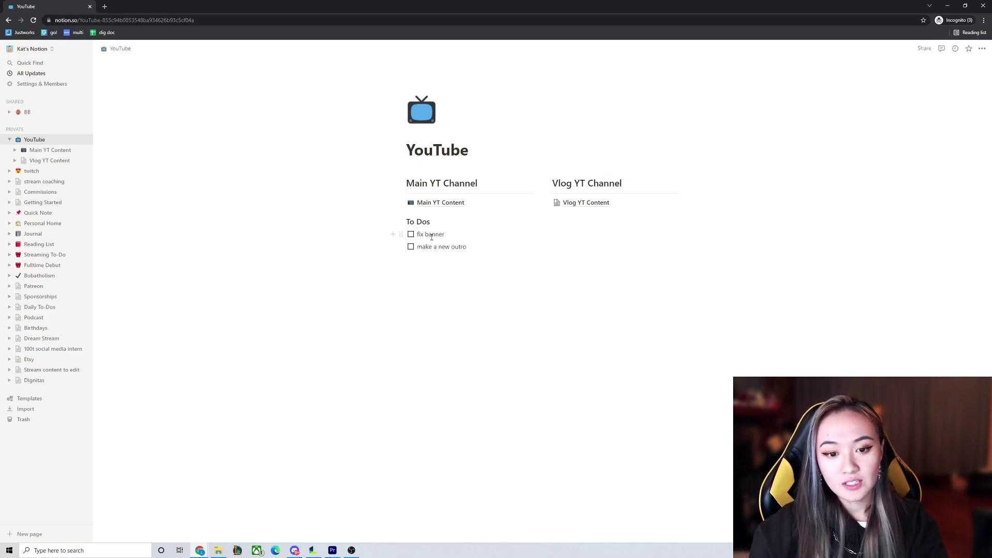
click(411, 246)
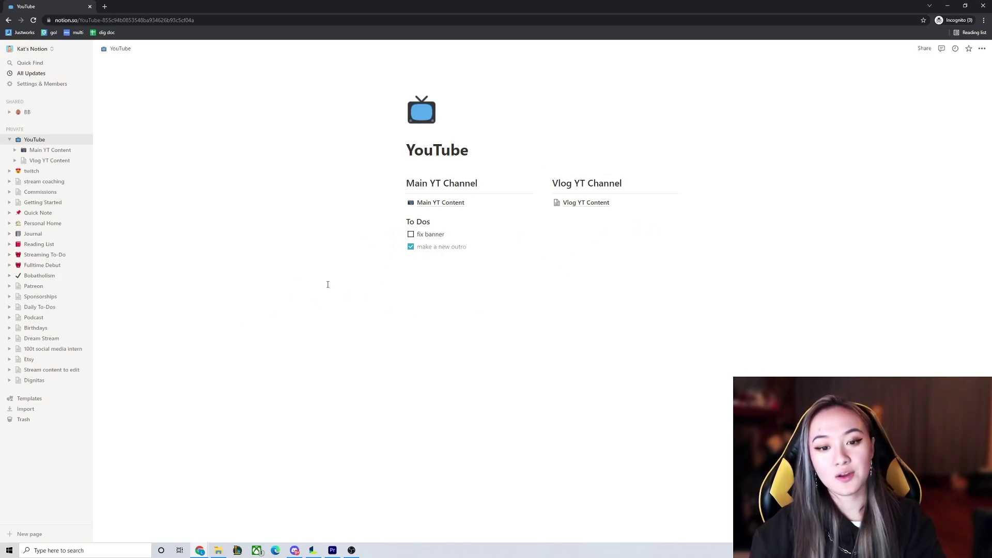
click(411, 247)
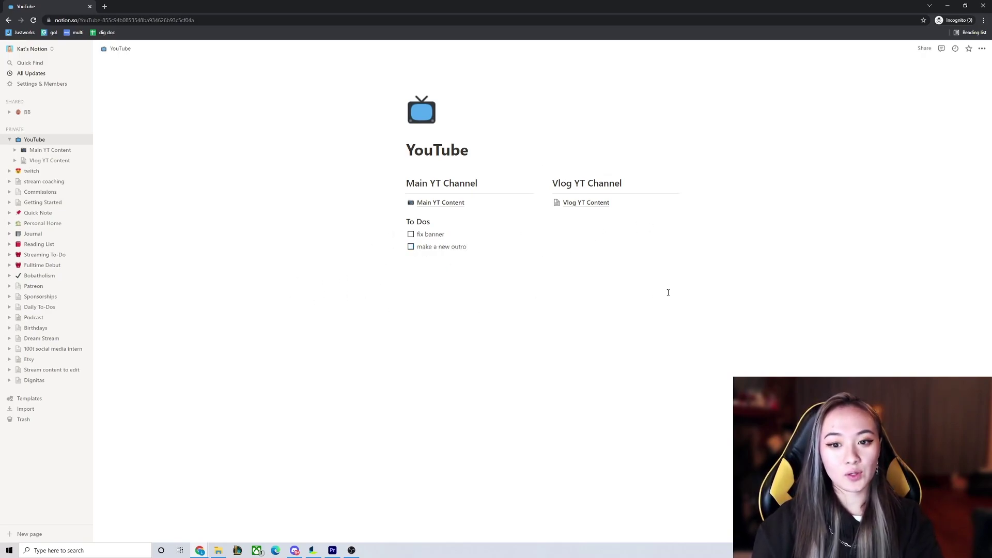